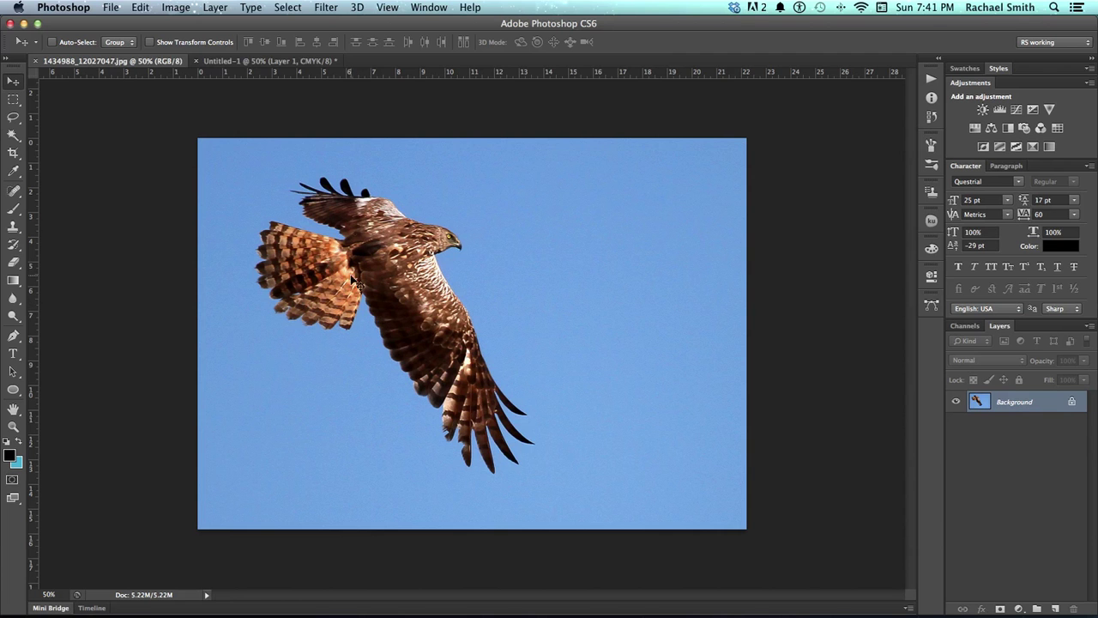
- Bring up the blank Untitled-1 poster fitted on screen, then select all and deselect
{"action": "left_click", "coordinate": [245, 61]}
{"action": "key", "text": "super+0"}
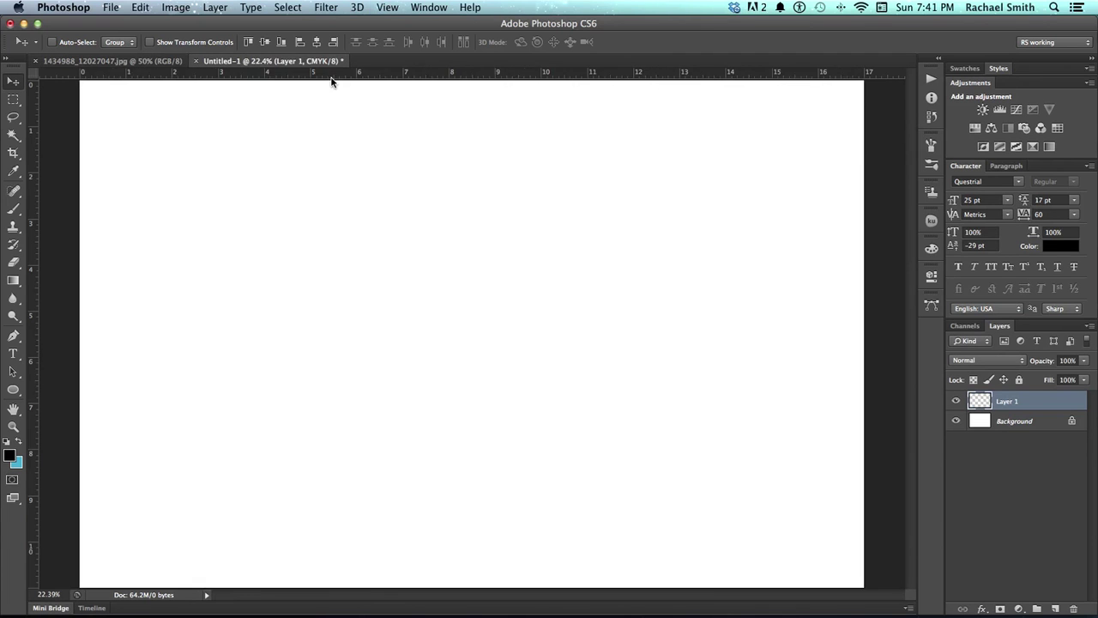
{"action": "key", "text": "super+a"}
{"action": "key", "text": "super+d"}
- Copy the whole hawk JPG into Untitled-1 and drag it toward the upper left
{"action": "left_click", "coordinate": [98, 61]}
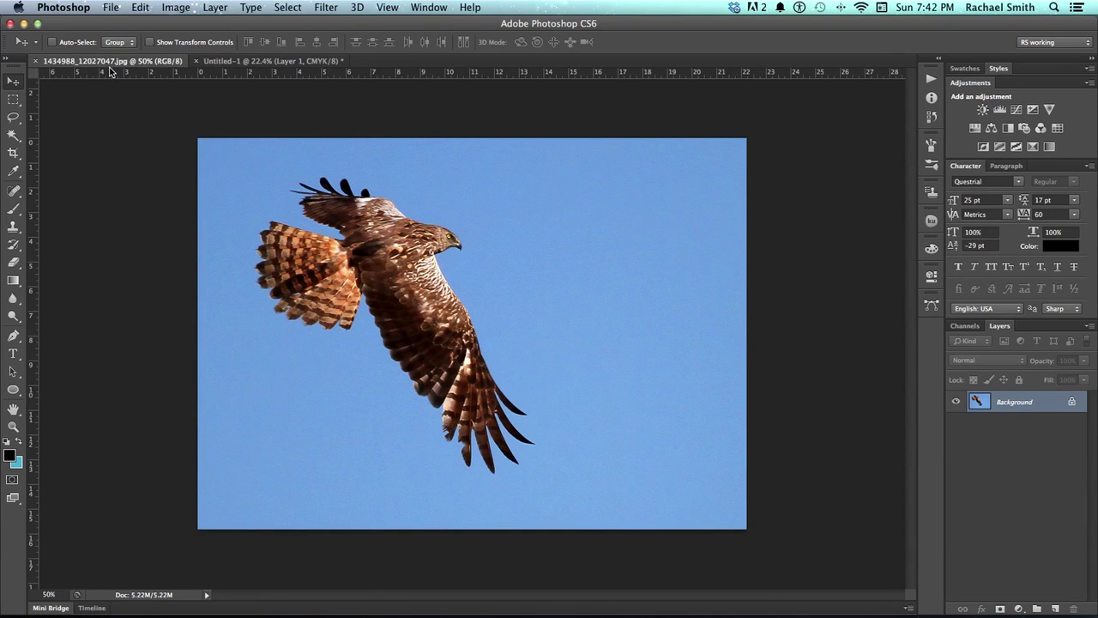
{"action": "key", "text": "super+a"}
{"action": "key", "text": "super+c"}
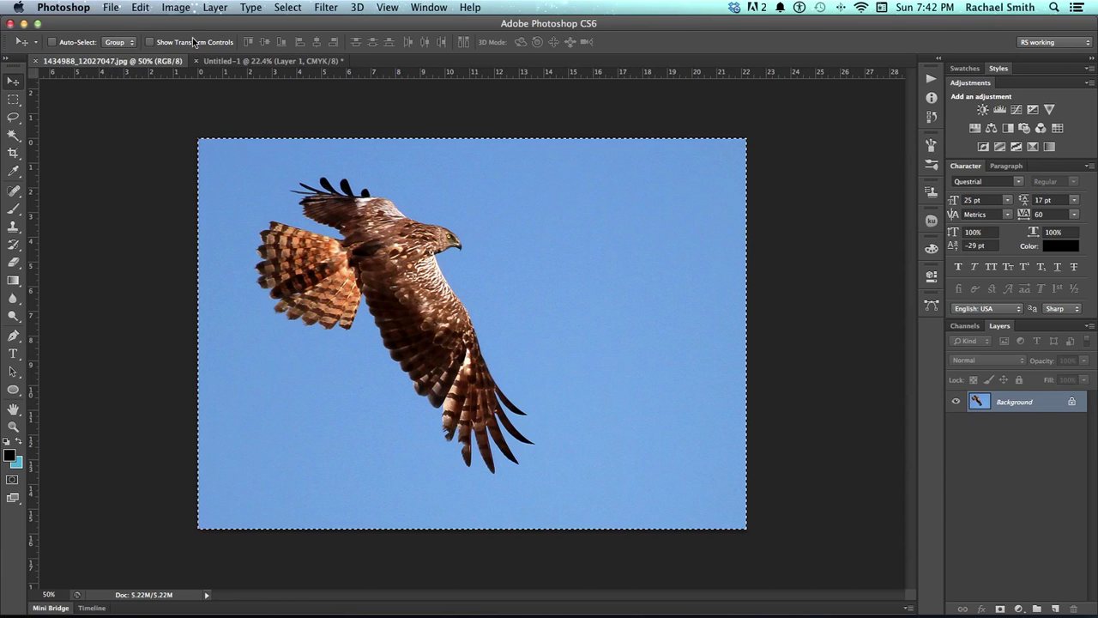
{"action": "left_click", "coordinate": [210, 61]}
{"action": "key", "text": "super+v"}
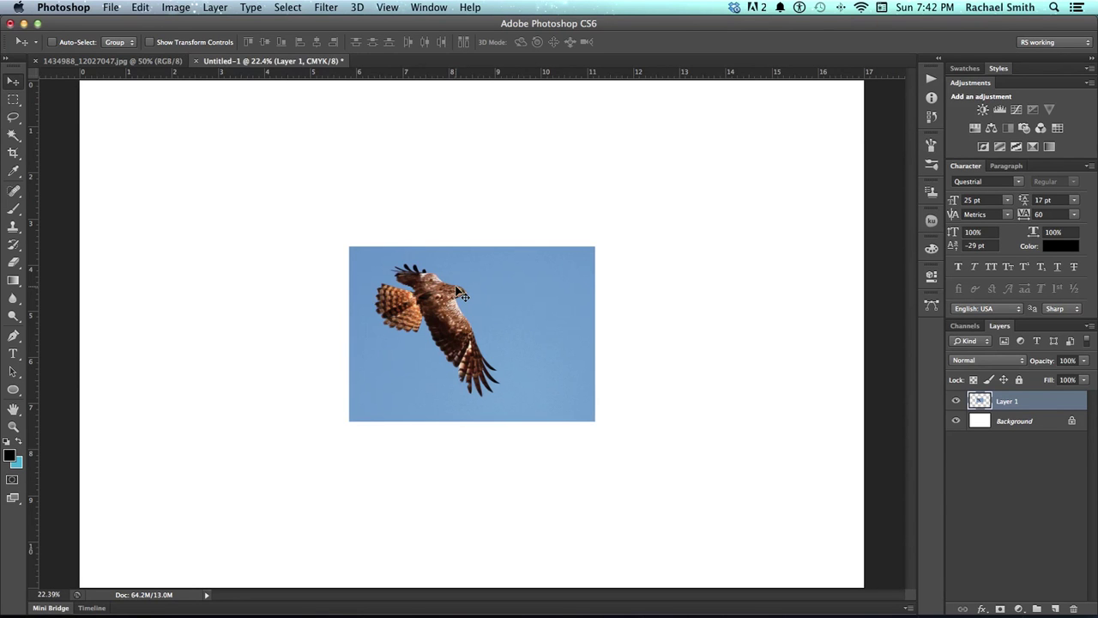
{"action": "left_click_drag", "start_coordinate": [508, 339], "coordinate": [359, 286]}
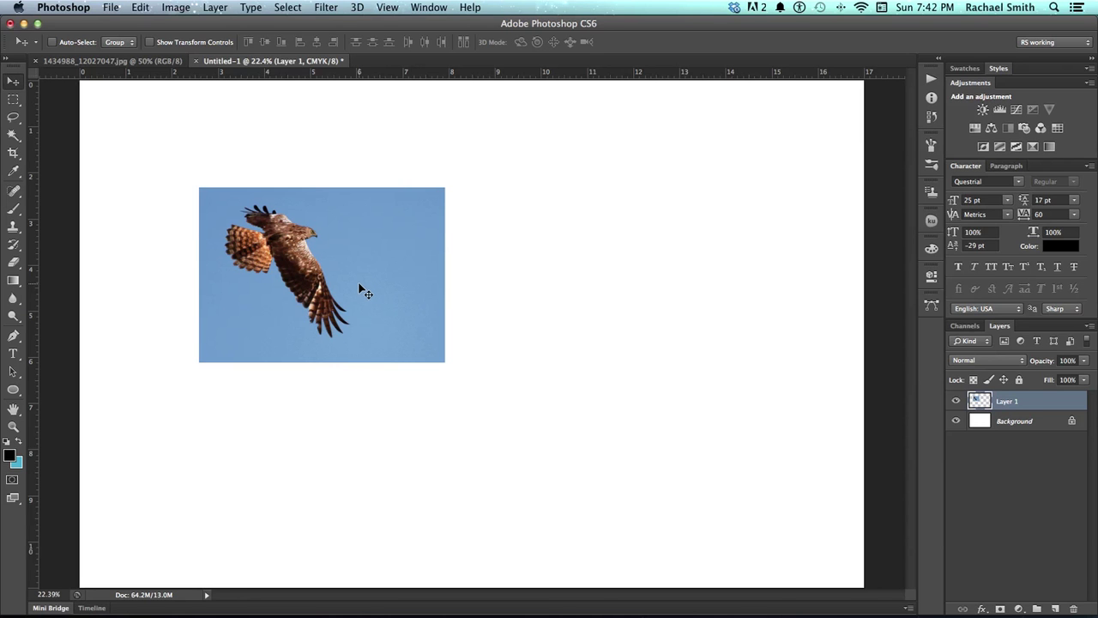
{"action": "key", "text": "super+a"}
- Launch Illustrator and create a new document with default settings via File > New
{"action": "mouse_move", "coordinate": [640, 594]}
{"action": "left_click", "coordinate": [838, 593]}
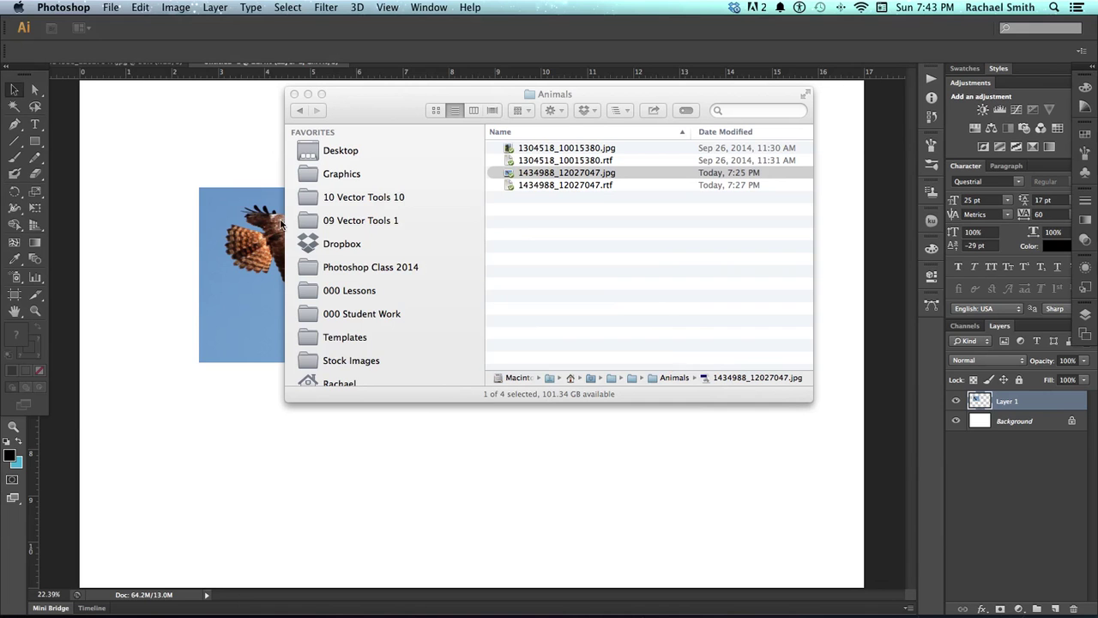
{"action": "left_click", "coordinate": [106, 7]}
{"action": "left_click", "coordinate": [99, 6]}
{"action": "left_click", "coordinate": [101, 7]}
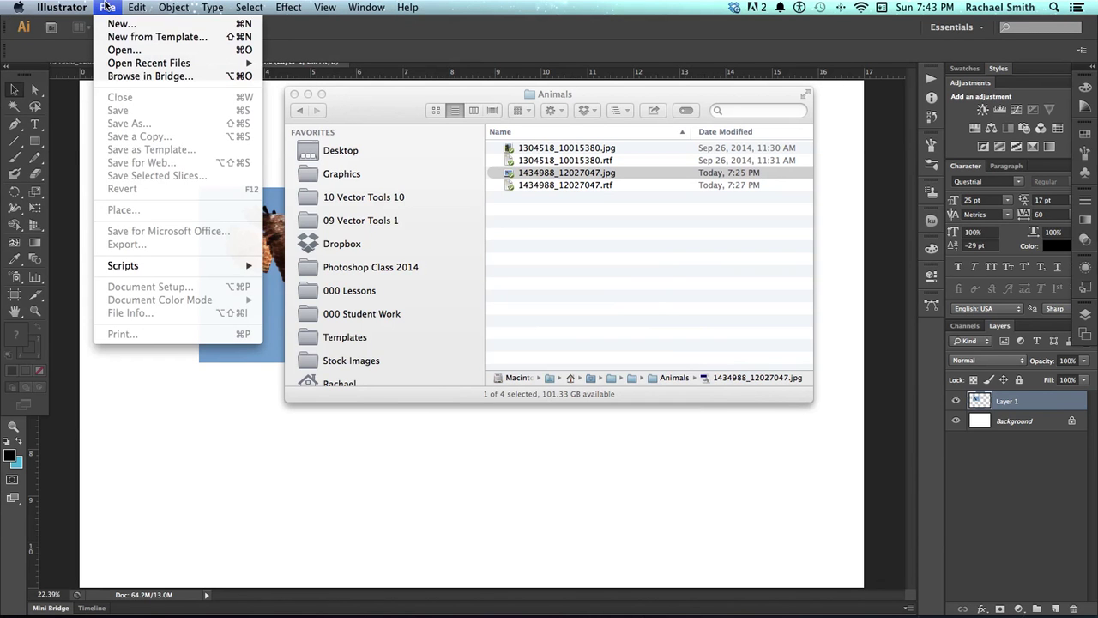
{"action": "left_click", "coordinate": [121, 24]}
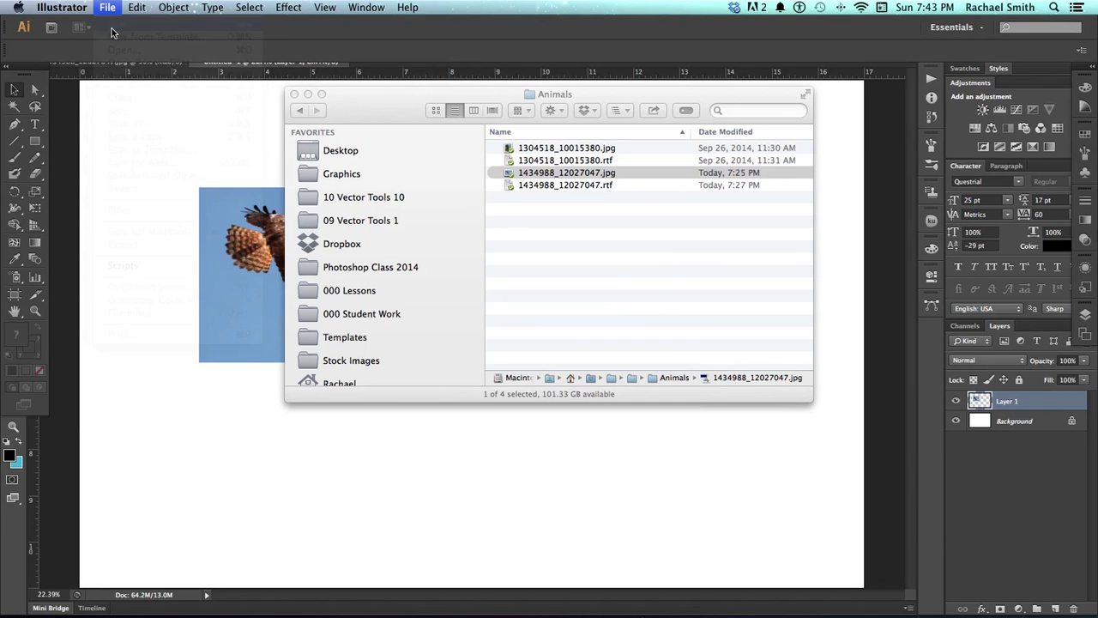
{"action": "left_click", "coordinate": [767, 502]}
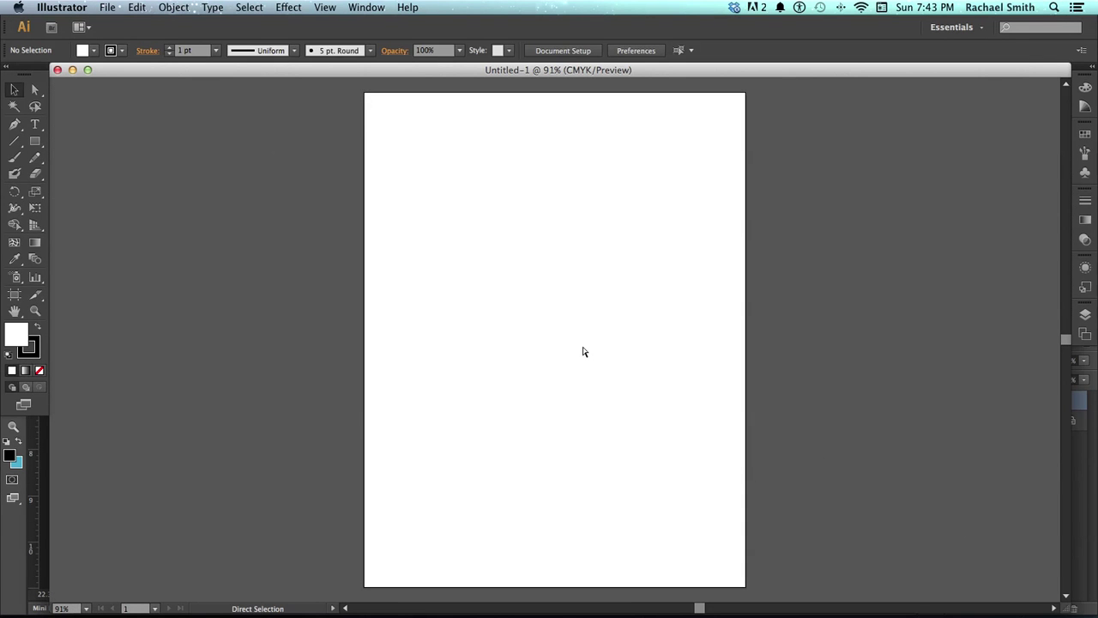
- Paste the hawk photo onto the Illustrator artboard, zoomed and panned to frame it
{"action": "key", "text": "super+v"}
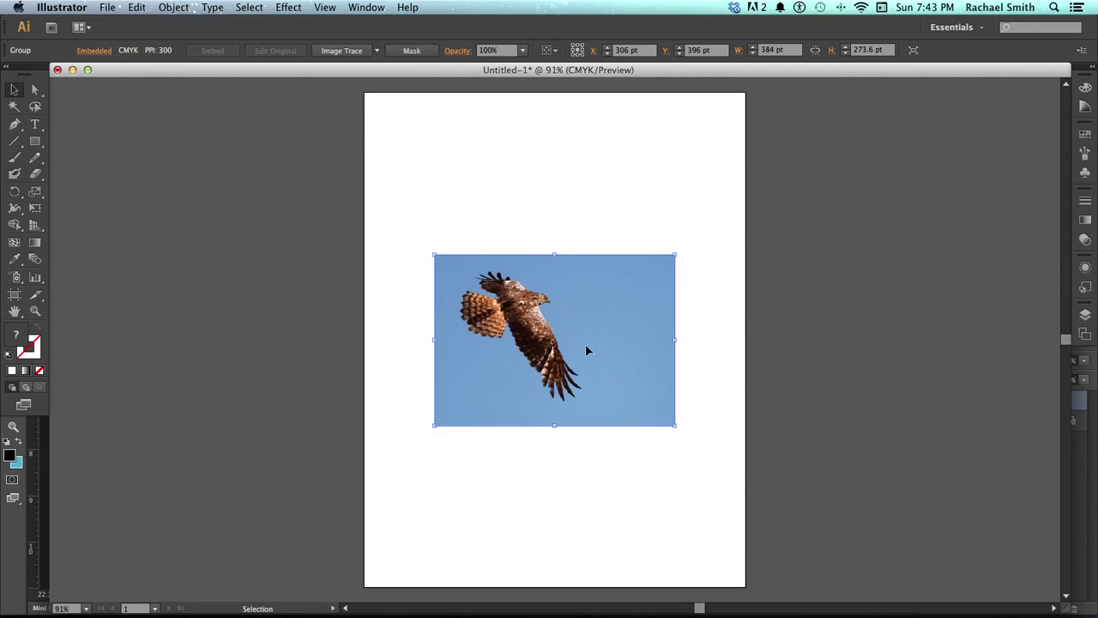
{"action": "key", "text": "space"}
{"action": "left_click_drag", "start_coordinate": [595, 338], "coordinate": [527, 343]}
{"action": "key", "text": "z"}
{"action": "left_click_drag", "start_coordinate": [340, 249], "coordinate": [602, 458]}
{"action": "key", "text": "space"}
{"action": "left_click_drag", "start_coordinate": [595, 406], "coordinate": [461, 425]}
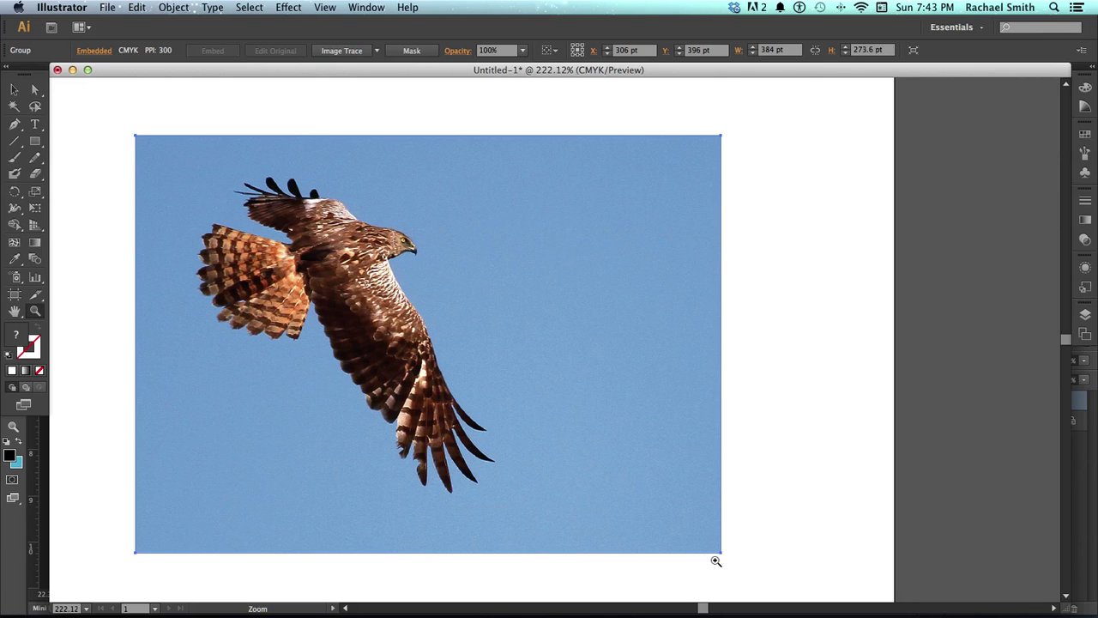
{"action": "left_click", "coordinate": [12, 92]}
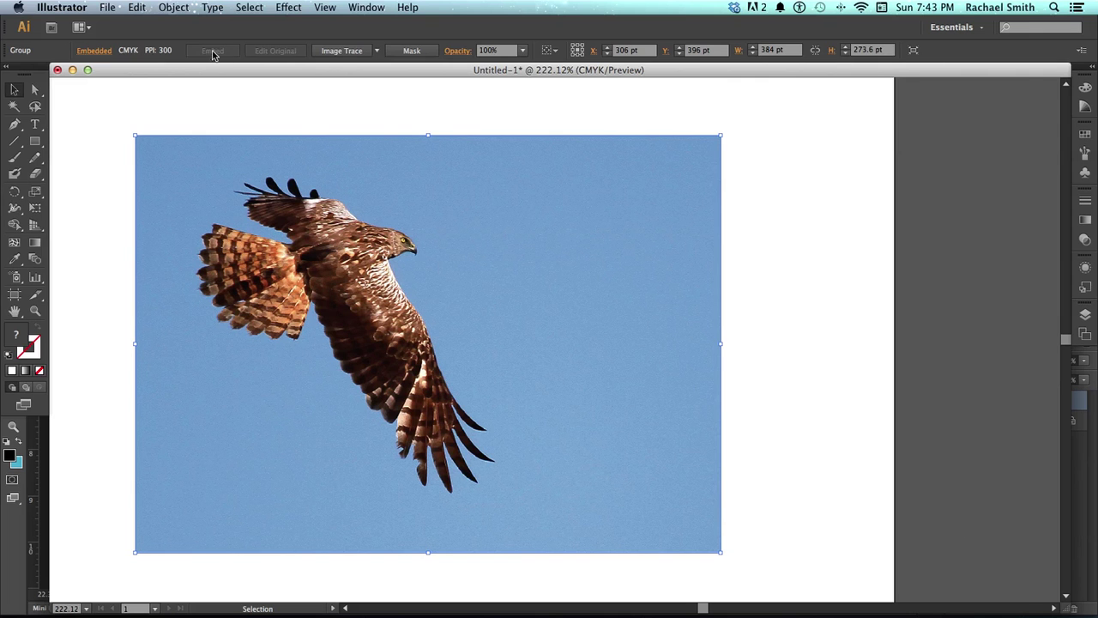
- Run Image Trace on the hawk photo, then Expand the result into a vector group
{"action": "left_click", "coordinate": [350, 53]}
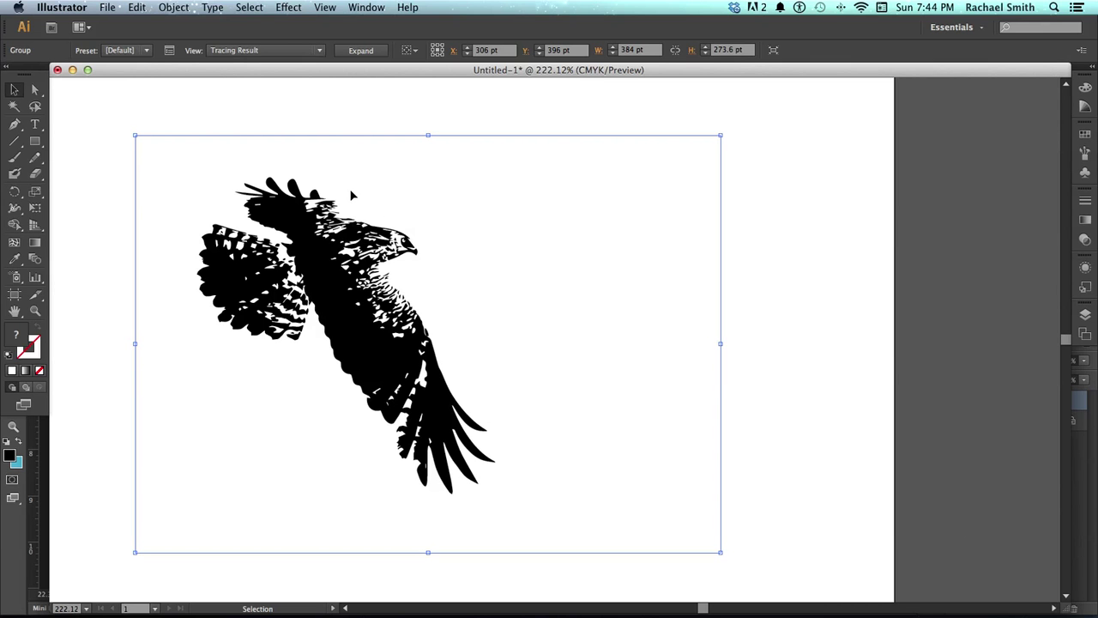
{"action": "left_click", "coordinate": [361, 51]}
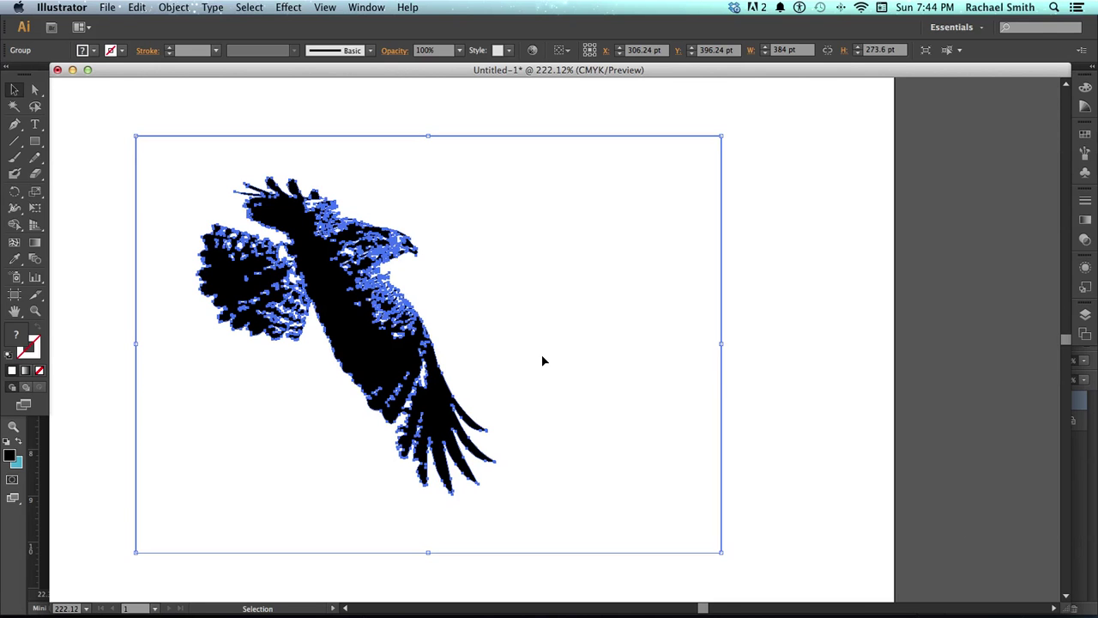
- Magic-wand select and delete the white trace areas, undoing an accidental body-shape move
{"action": "left_click", "coordinate": [13, 107]}
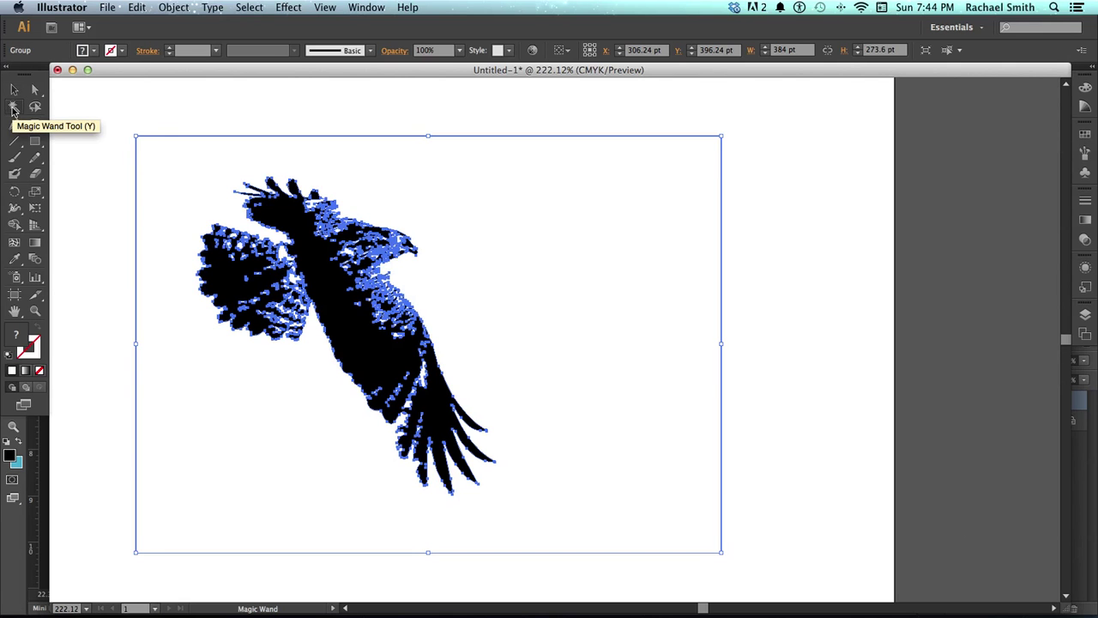
{"action": "left_click", "coordinate": [531, 252]}
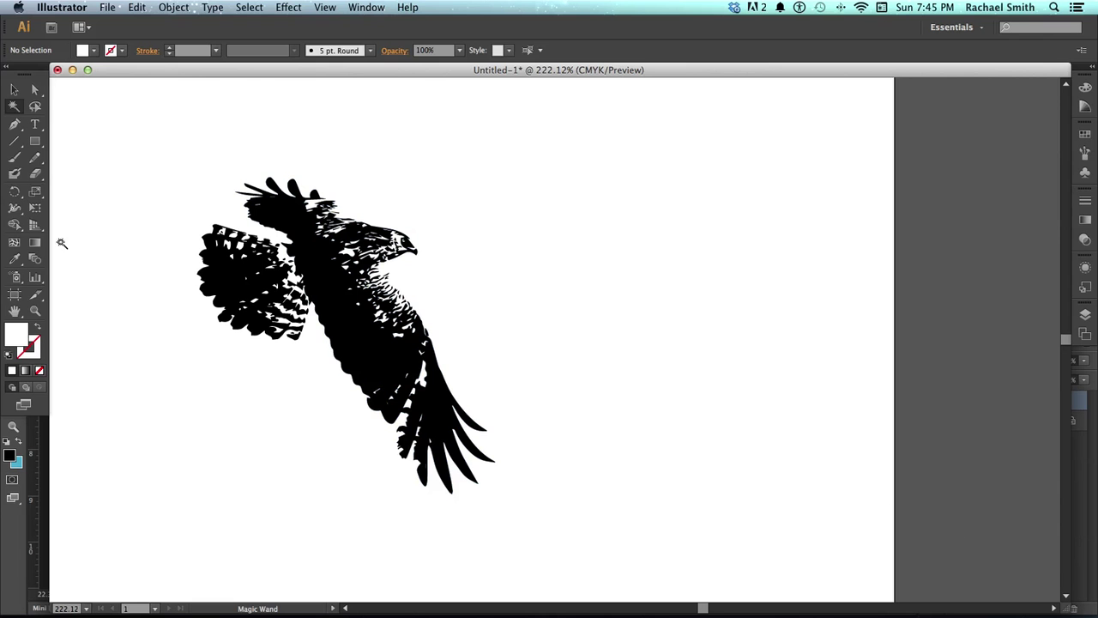
{"action": "left_click", "coordinate": [36, 91]}
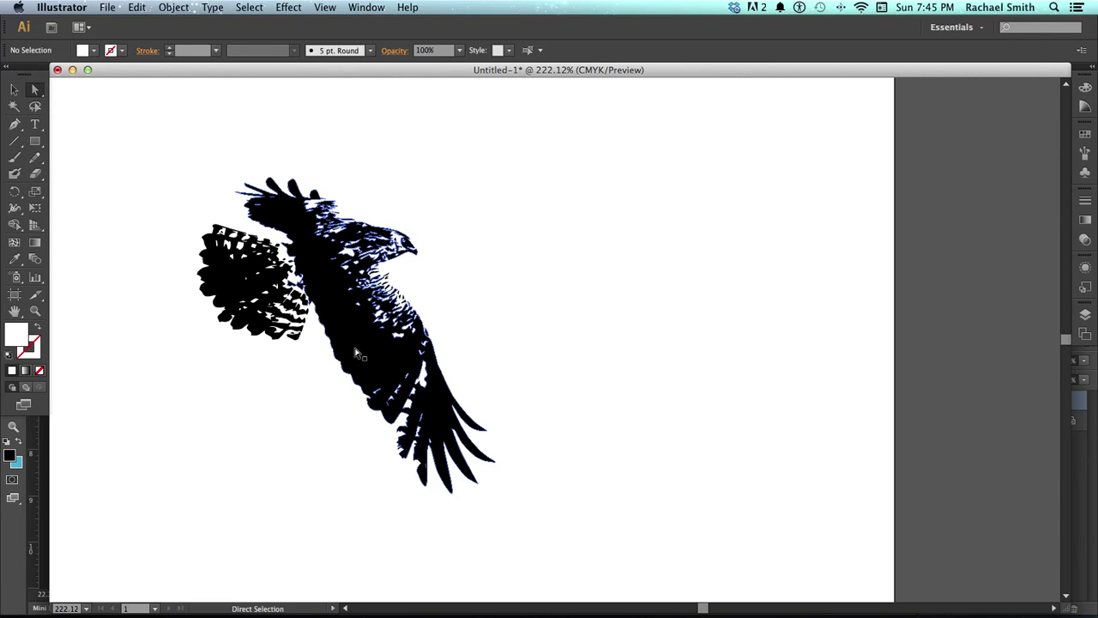
{"action": "left_click_drag", "start_coordinate": [355, 351], "coordinate": [400, 346]}
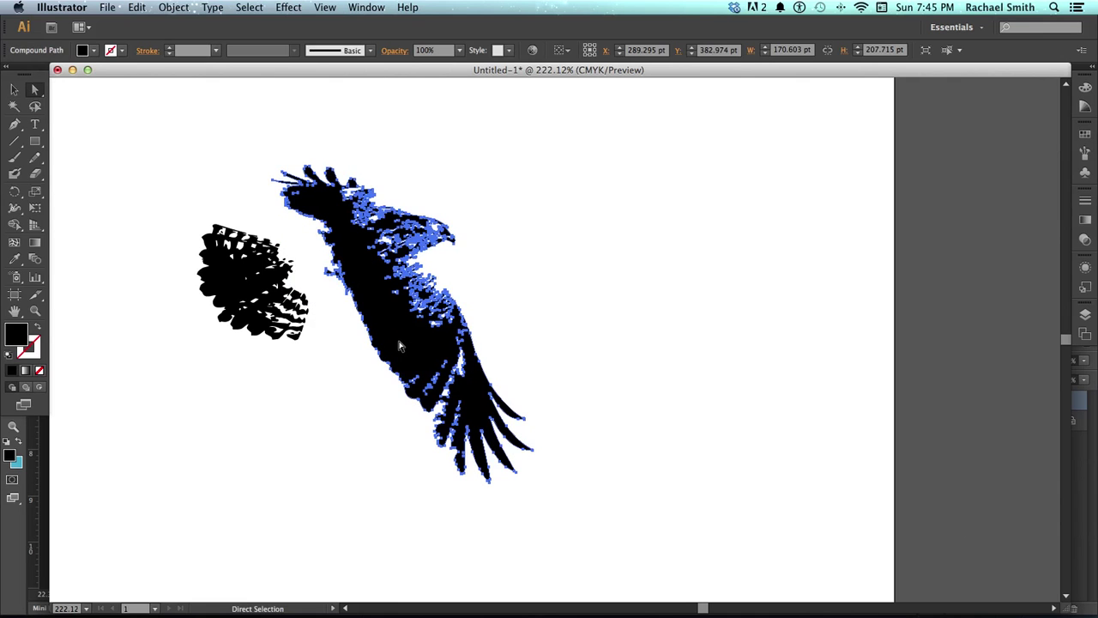
{"action": "key", "text": "v"}
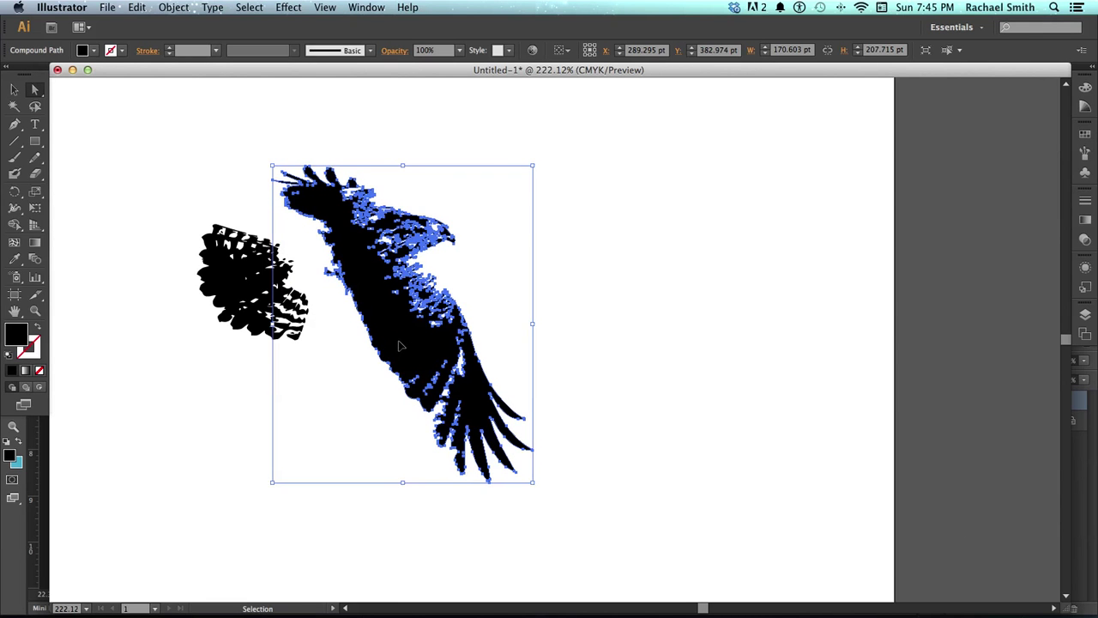
{"action": "key", "text": "super+z"}
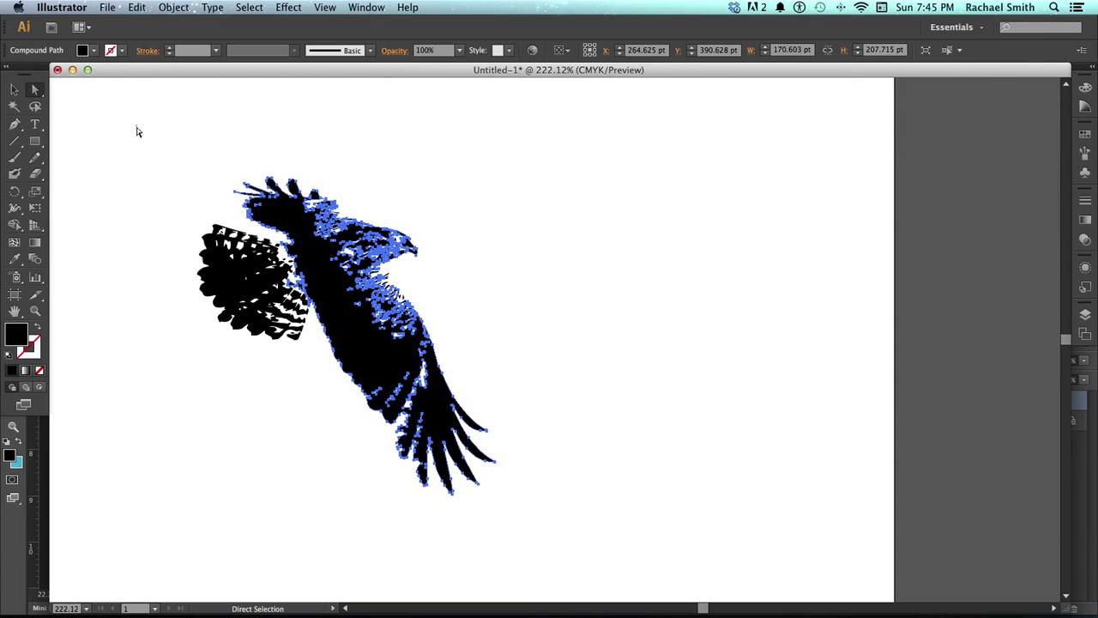
- Select all the hawk shapes and combine them into one compound path
{"action": "left_click_drag", "start_coordinate": [137, 131], "coordinate": [548, 488]}
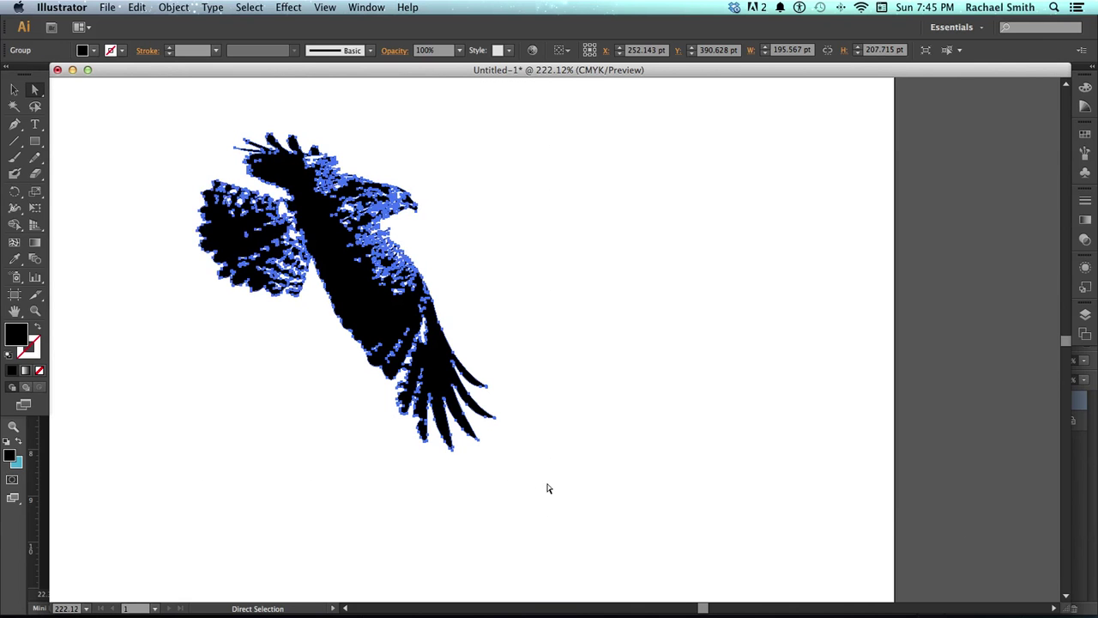
{"action": "left_click", "coordinate": [165, 8]}
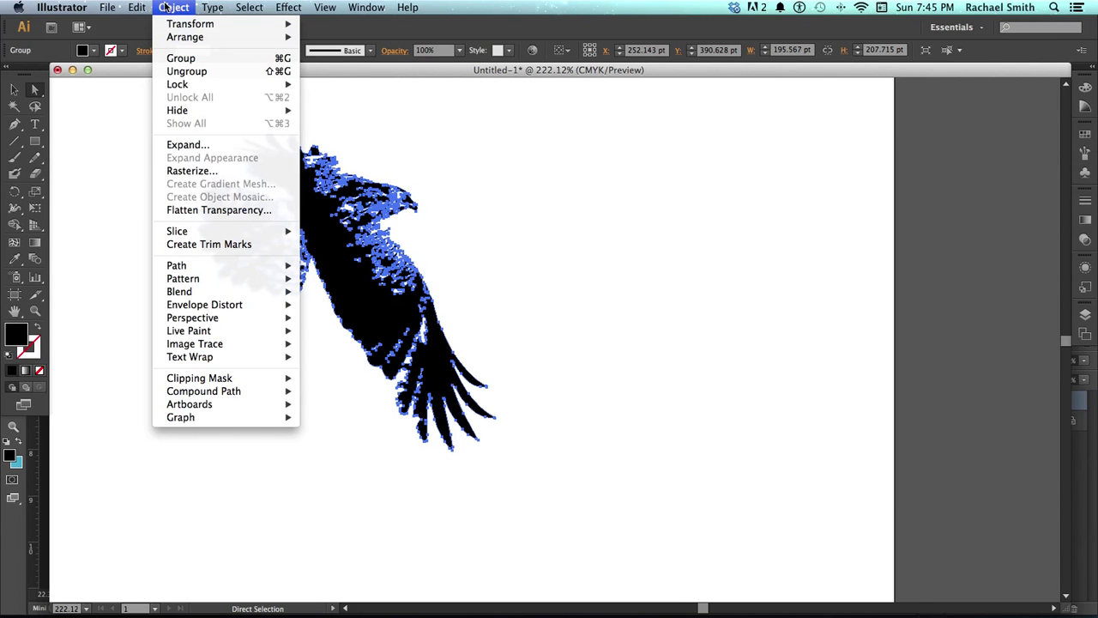
{"action": "mouse_move", "coordinate": [238, 394]}
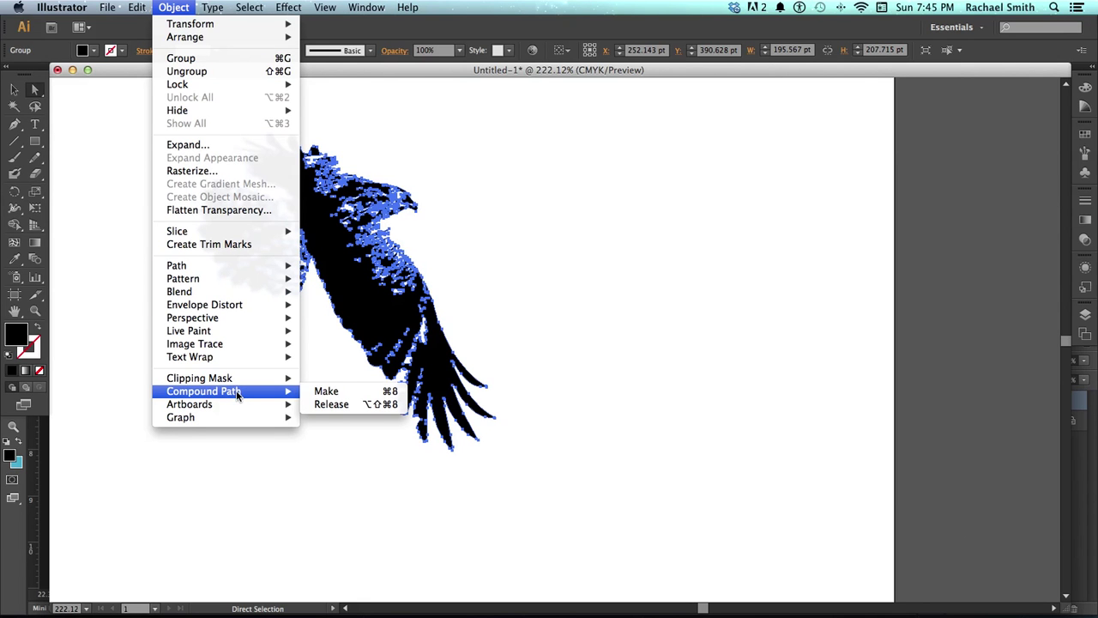
{"action": "left_click", "coordinate": [329, 393]}
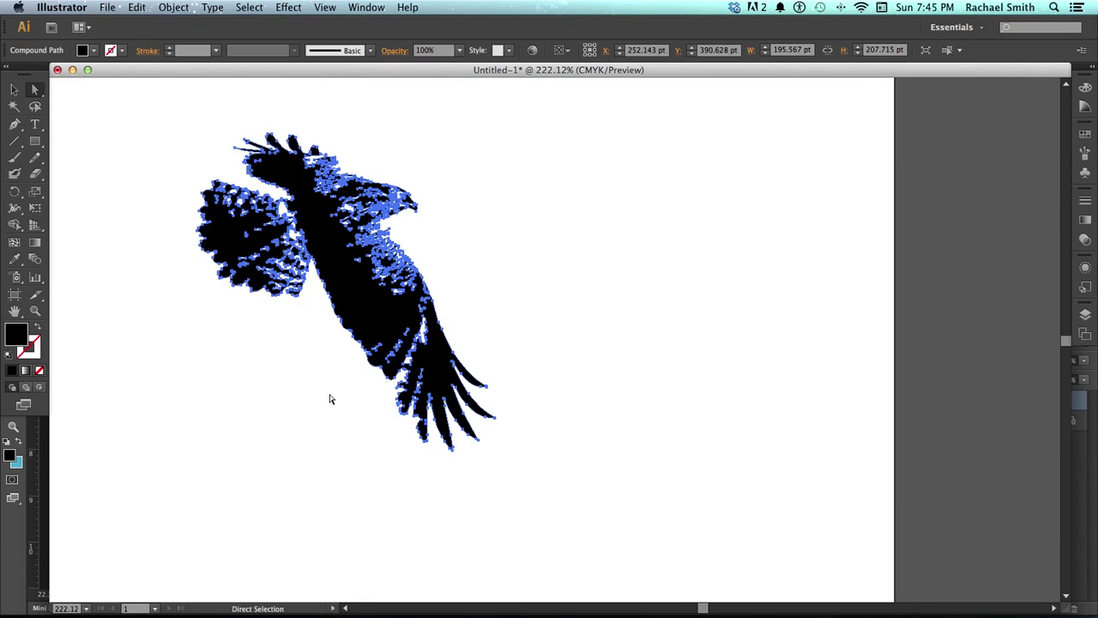
- Reposition the hawk compound path up and to the left on the artboard
{"action": "left_click", "coordinate": [301, 336]}
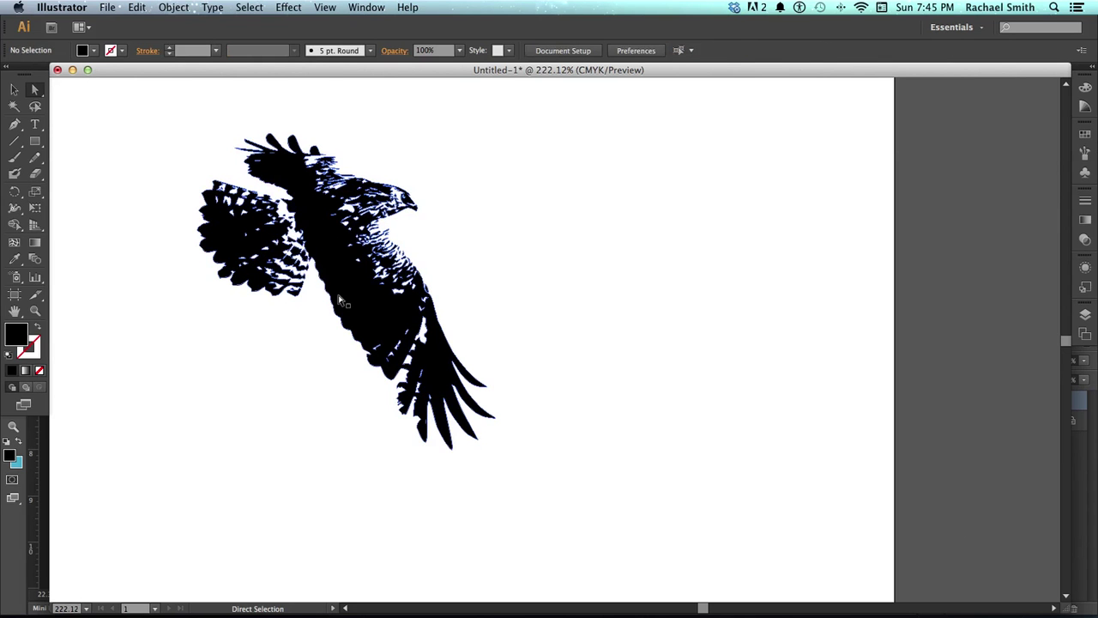
{"action": "left_click_drag", "start_coordinate": [348, 300], "coordinate": [262, 324]}
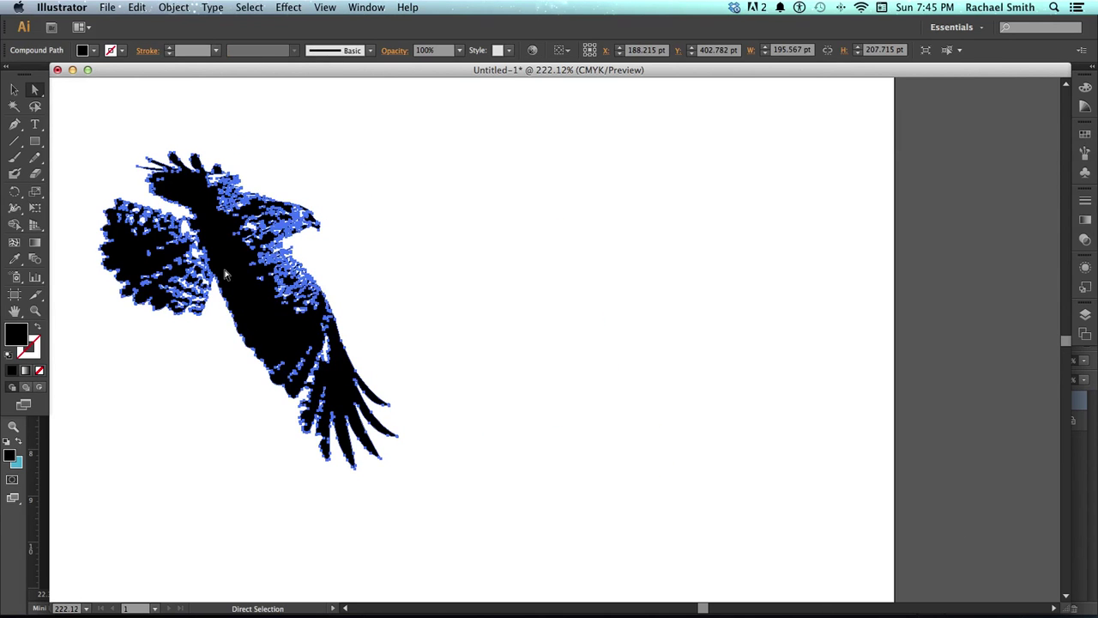
{"action": "left_click_drag", "start_coordinate": [227, 273], "coordinate": [247, 309]}
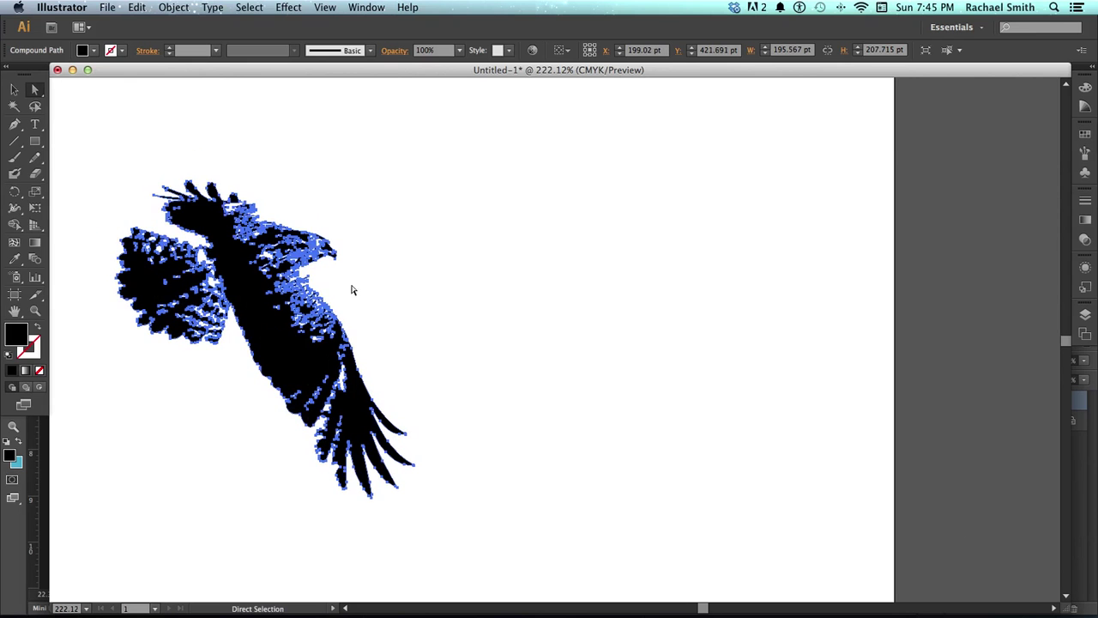
{"action": "left_click", "coordinate": [335, 327]}
{"action": "left_click_drag", "start_coordinate": [297, 377], "coordinate": [261, 304]}
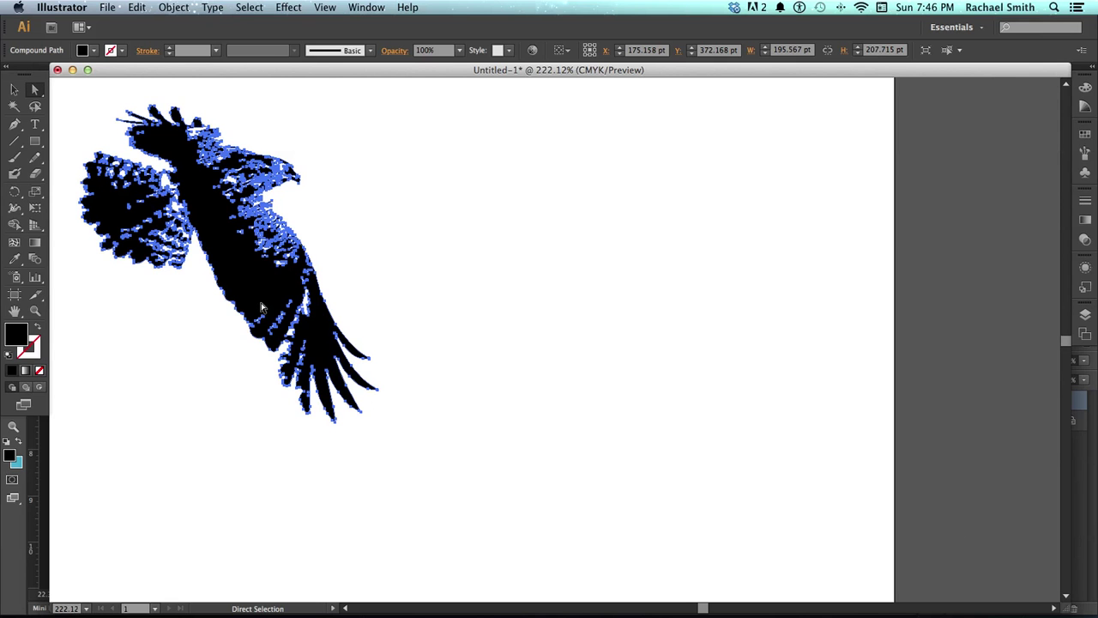
- Select and copy the traced hawk, then paste it into Photoshop's Untitled-1 poster
{"action": "left_click", "coordinate": [342, 267]}
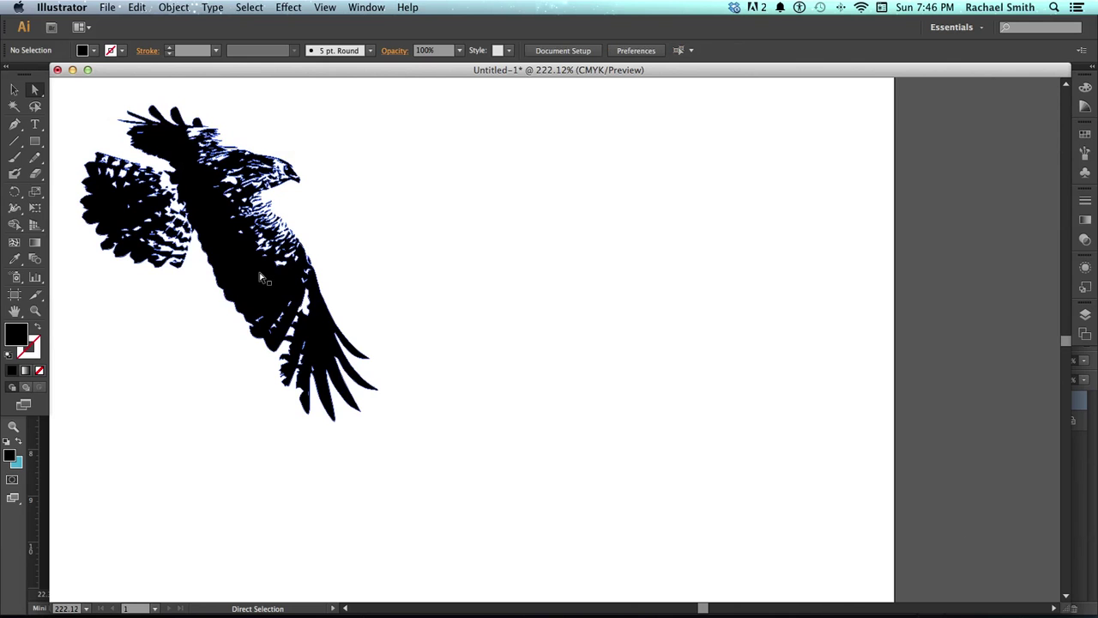
{"action": "left_click", "coordinate": [227, 221]}
{"action": "key", "text": "v"}
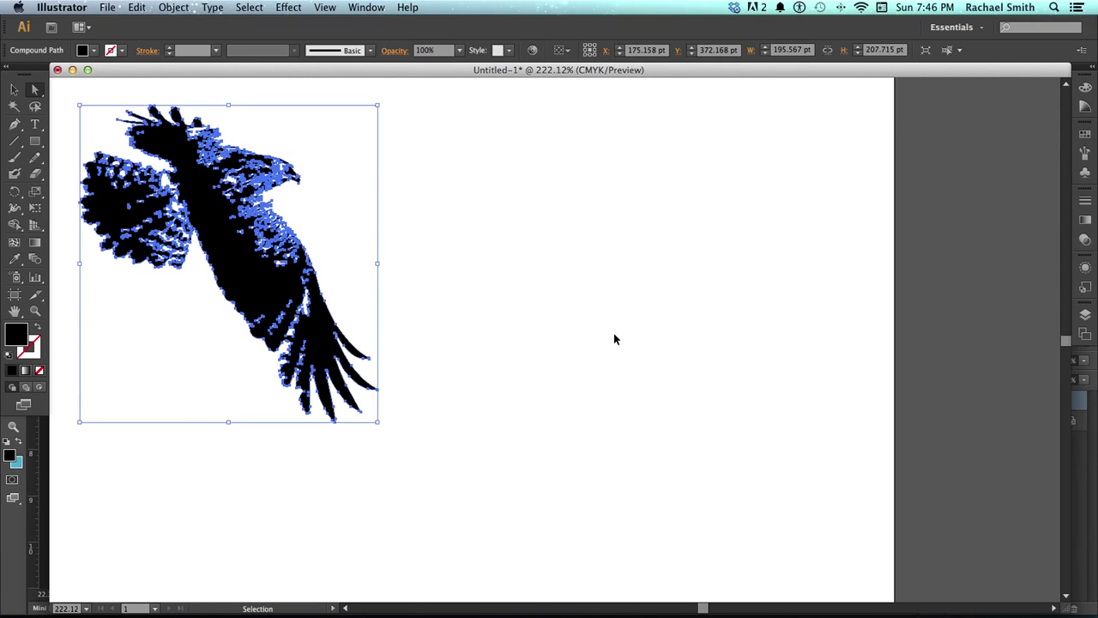
{"action": "key", "text": "a"}
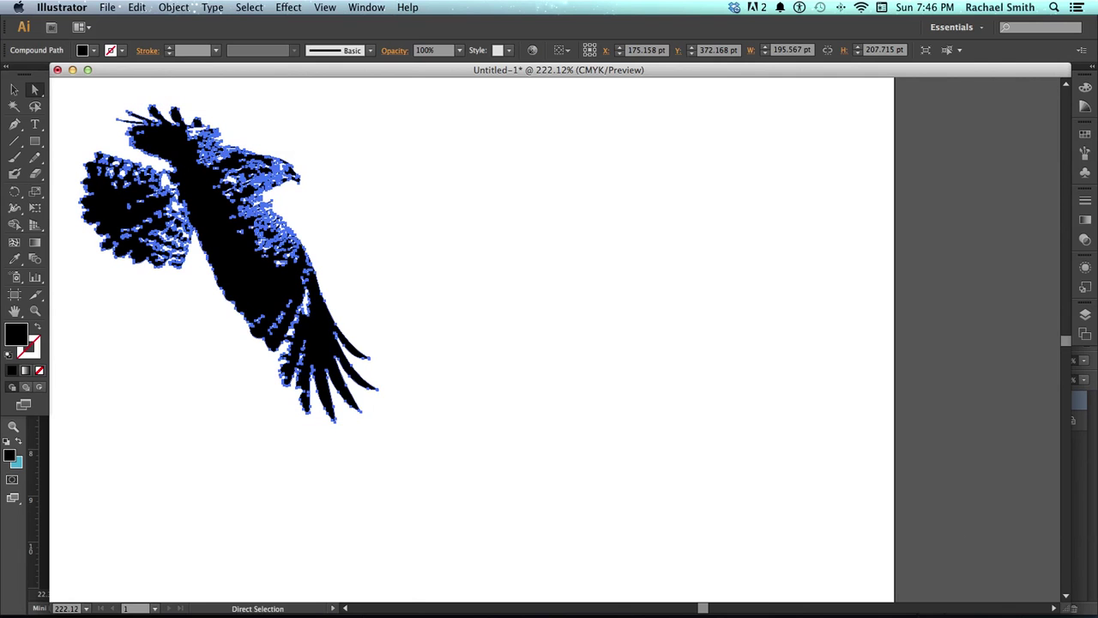
{"action": "mouse_move", "coordinate": [411, 600]}
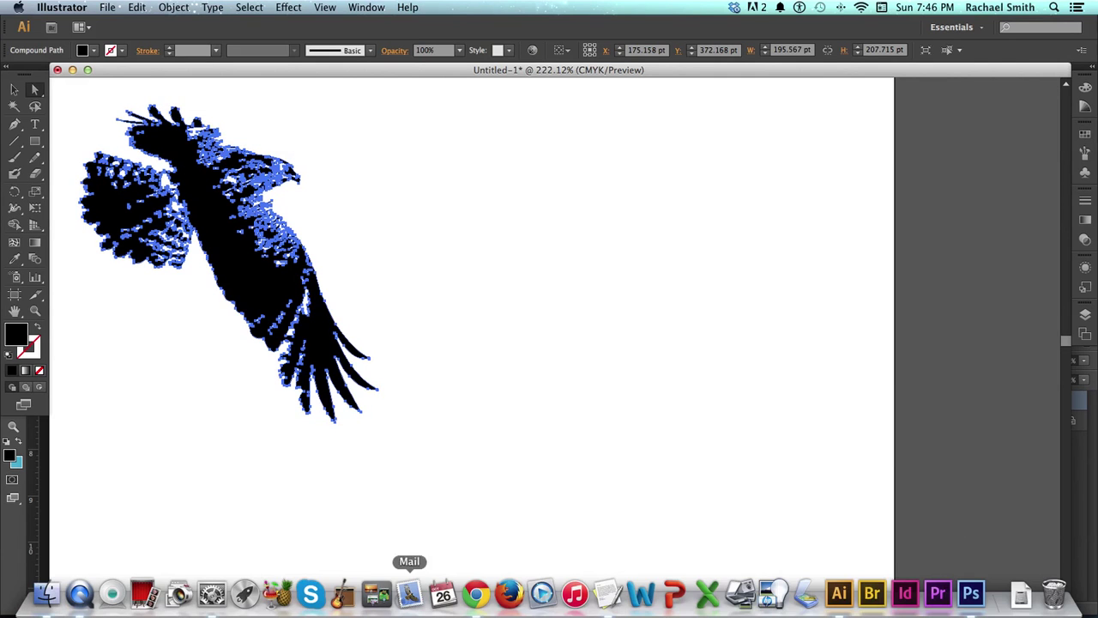
{"action": "left_click", "coordinate": [969, 594]}
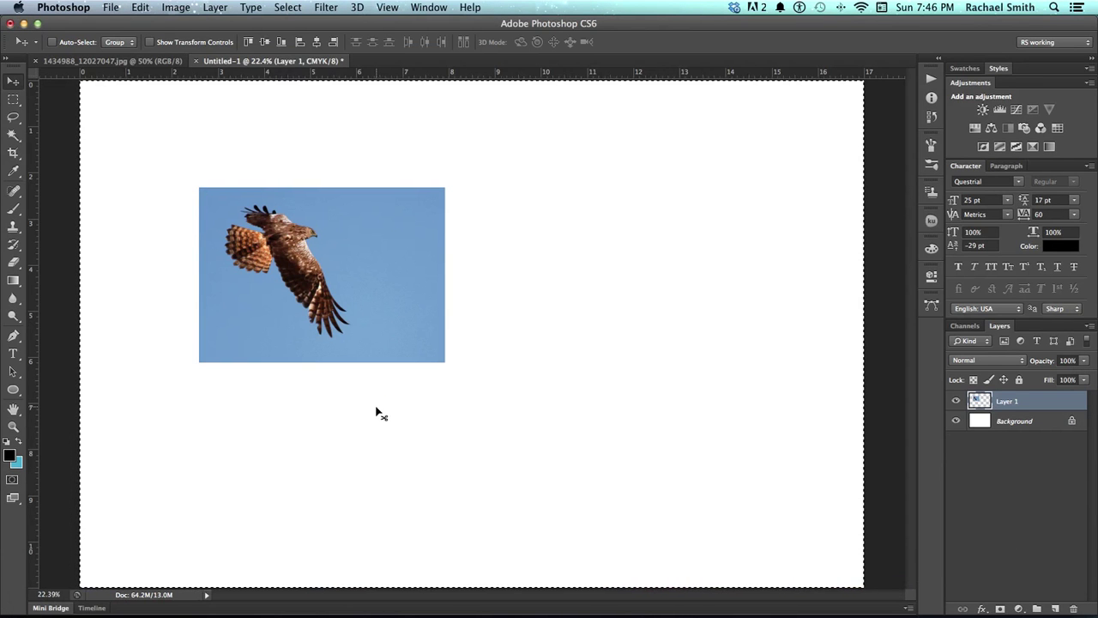
{"action": "key", "text": "super+v"}
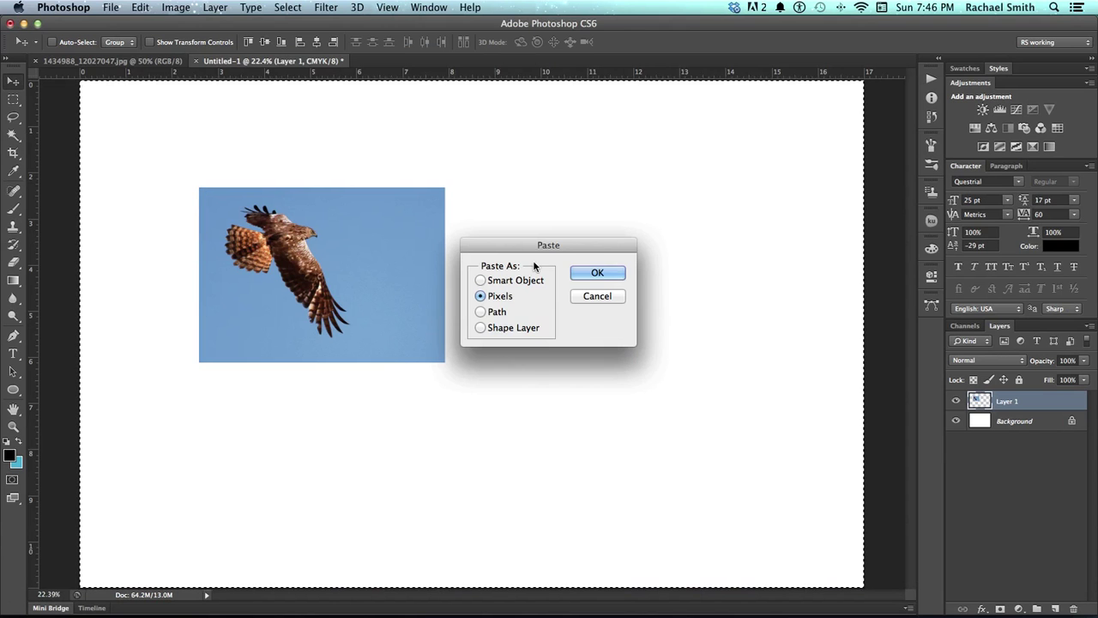
- Paste the hawk as a Shape Layer instead of Pixels, creating Shape 1
{"action": "left_click_drag", "start_coordinate": [552, 247], "coordinate": [599, 249]}
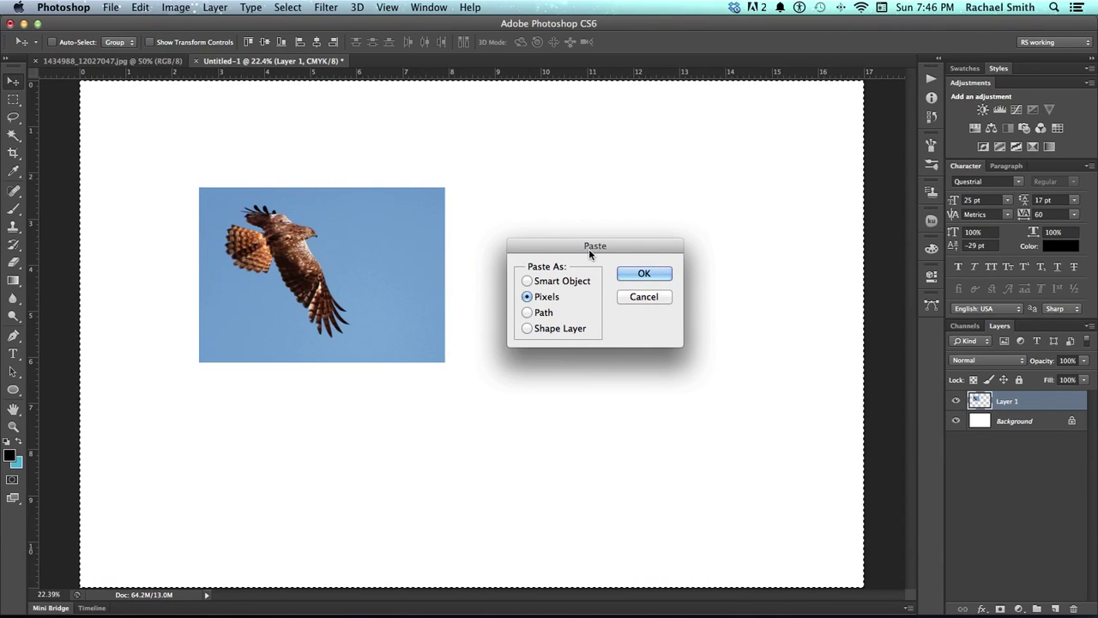
{"action": "left_click", "coordinate": [555, 328]}
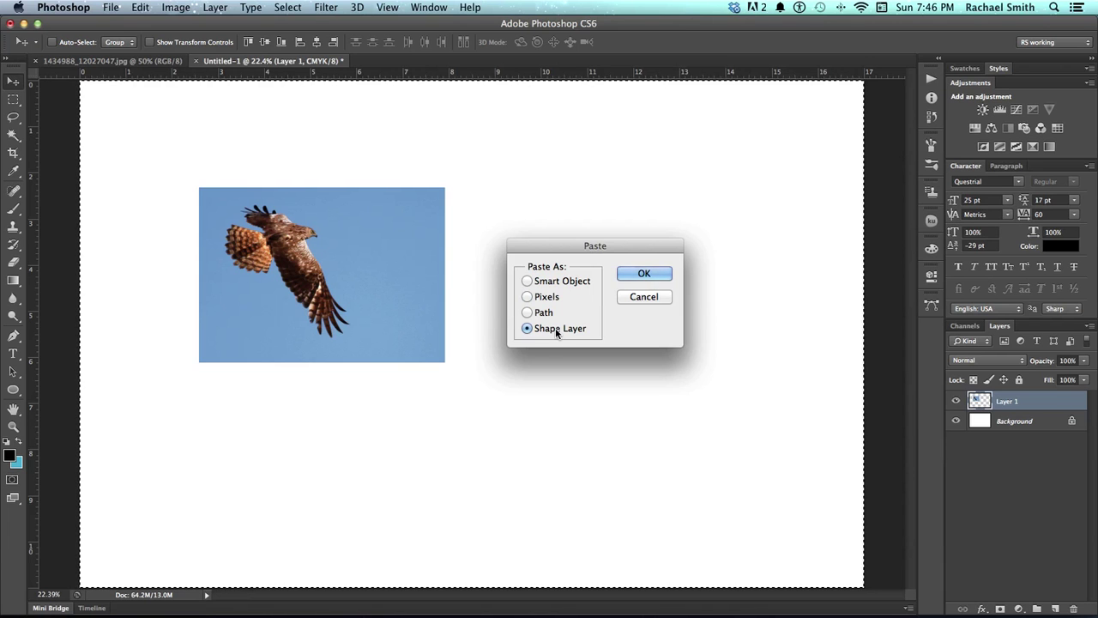
{"action": "left_click", "coordinate": [663, 273]}
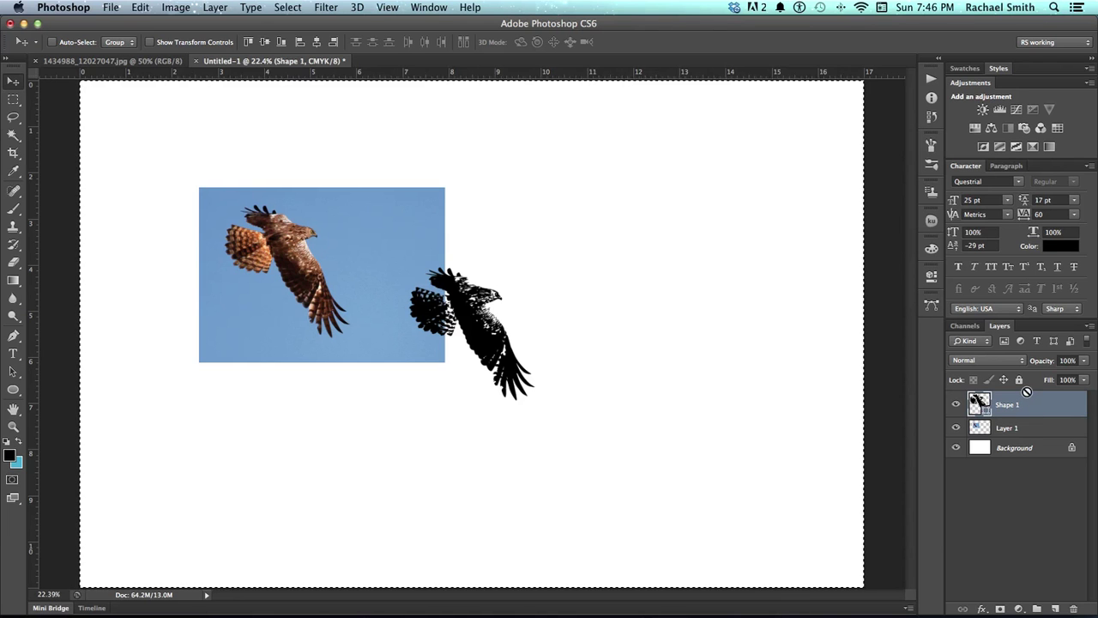
- Scale the Shape 1 hawk to about 469%, shift it left, and zoom out
{"action": "key", "text": "super+d"}
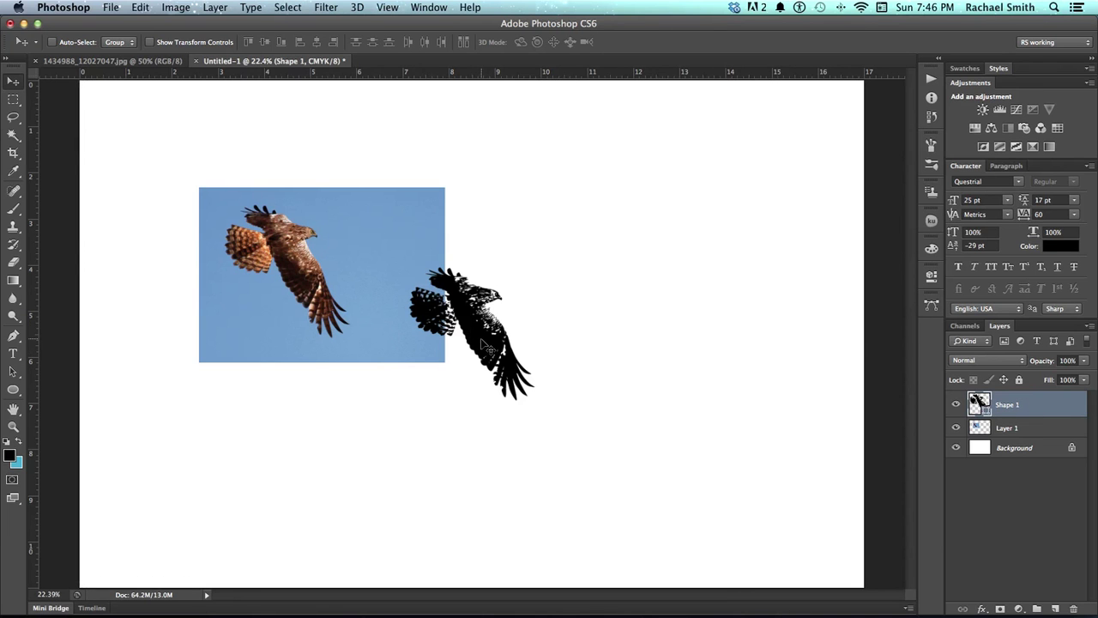
{"action": "key", "text": "super+t"}
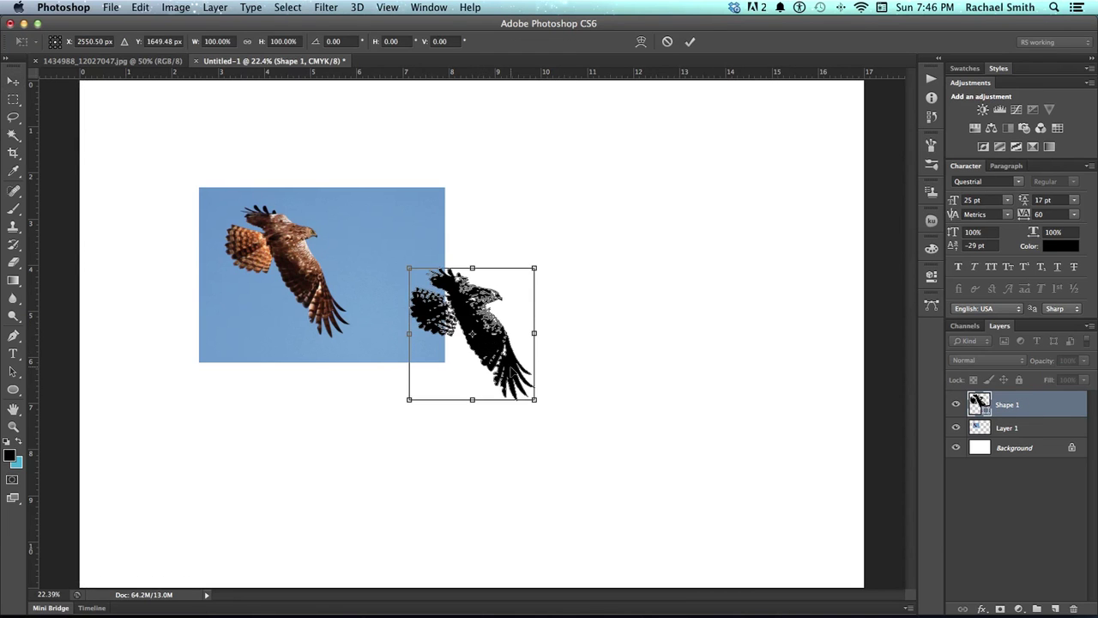
{"action": "left_click_drag", "start_coordinate": [537, 402], "coordinate": [849, 549]}
{"action": "left_click_drag", "start_coordinate": [598, 393], "coordinate": [434, 412]}
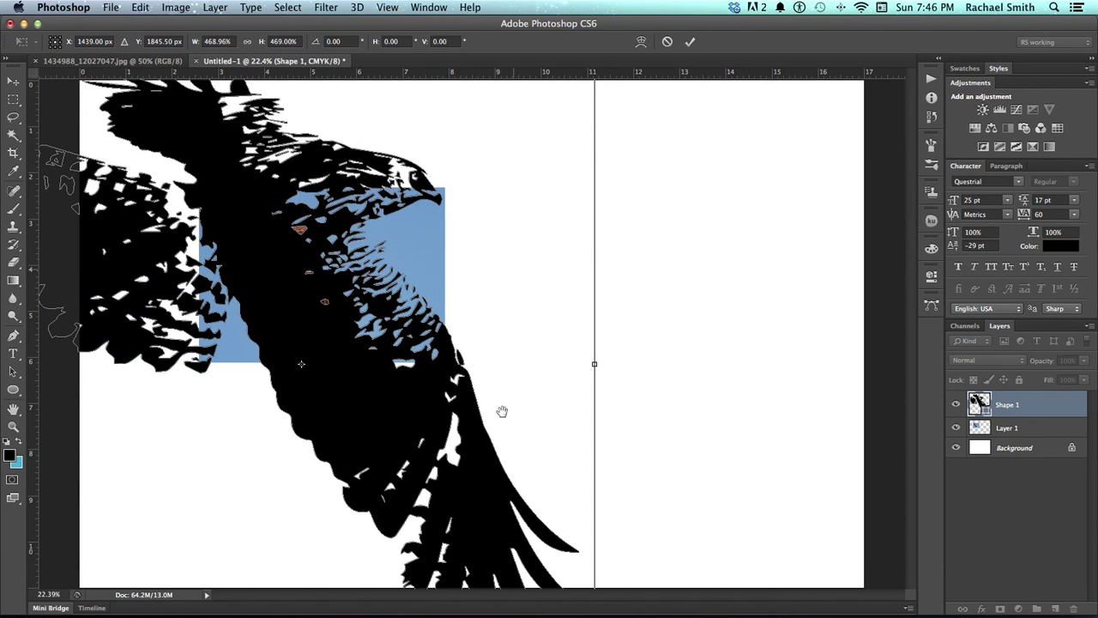
{"action": "key", "text": "Return"}
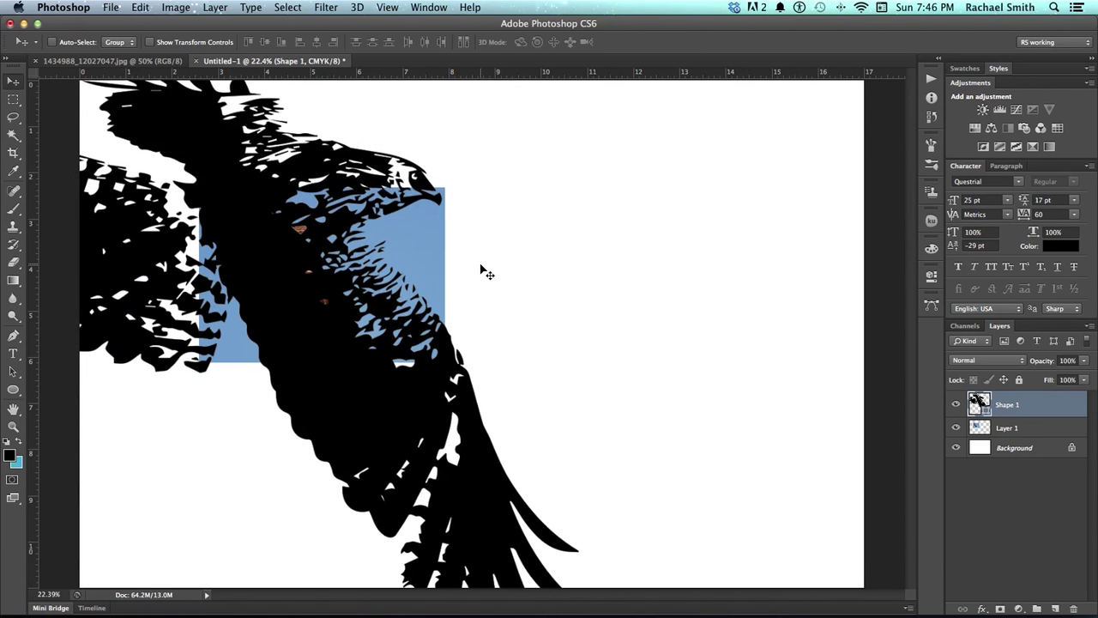
{"action": "key", "text": "z"}
{"action": "left_click", "coordinate": [477, 294], "text": "alt"}
{"action": "key", "text": "v"}
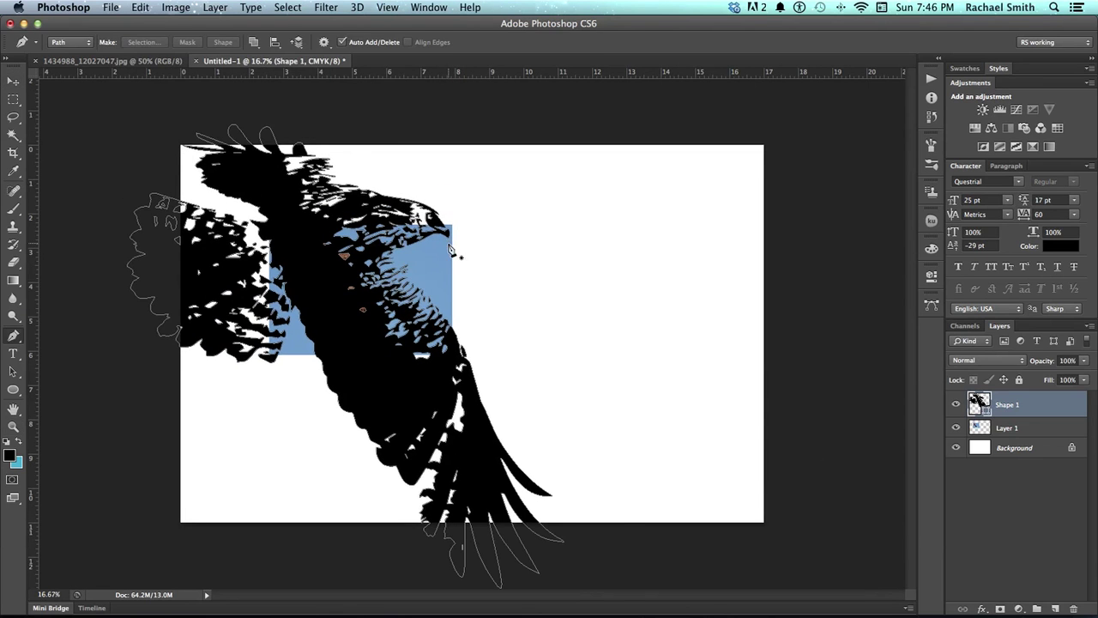
{"action": "key", "text": "Tab"}
{"action": "key", "text": "Tab"}
- Fill the Shape 1 hawk silhouette with the rust-brown recent colour instead of black
{"action": "key", "text": "u"}
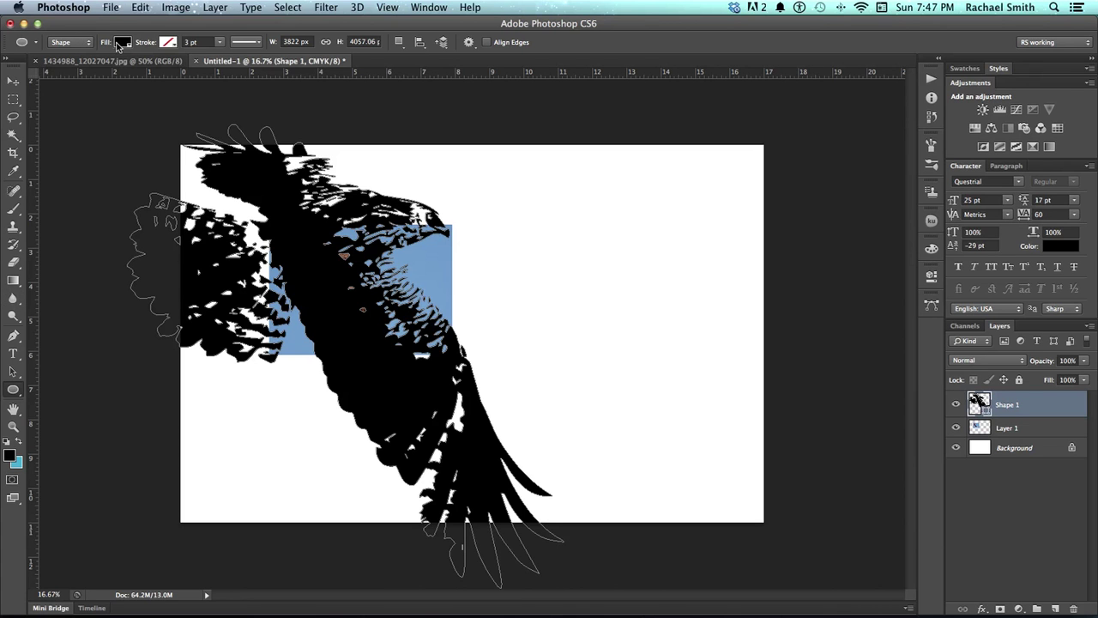
{"action": "left_click", "coordinate": [121, 43]}
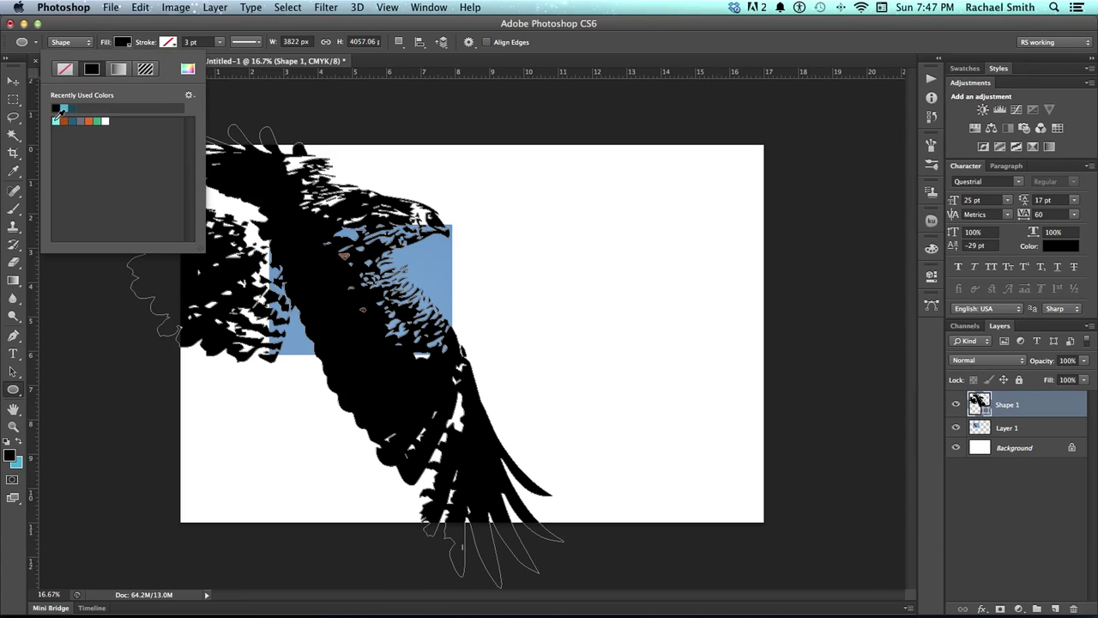
{"action": "left_click", "coordinate": [64, 120]}
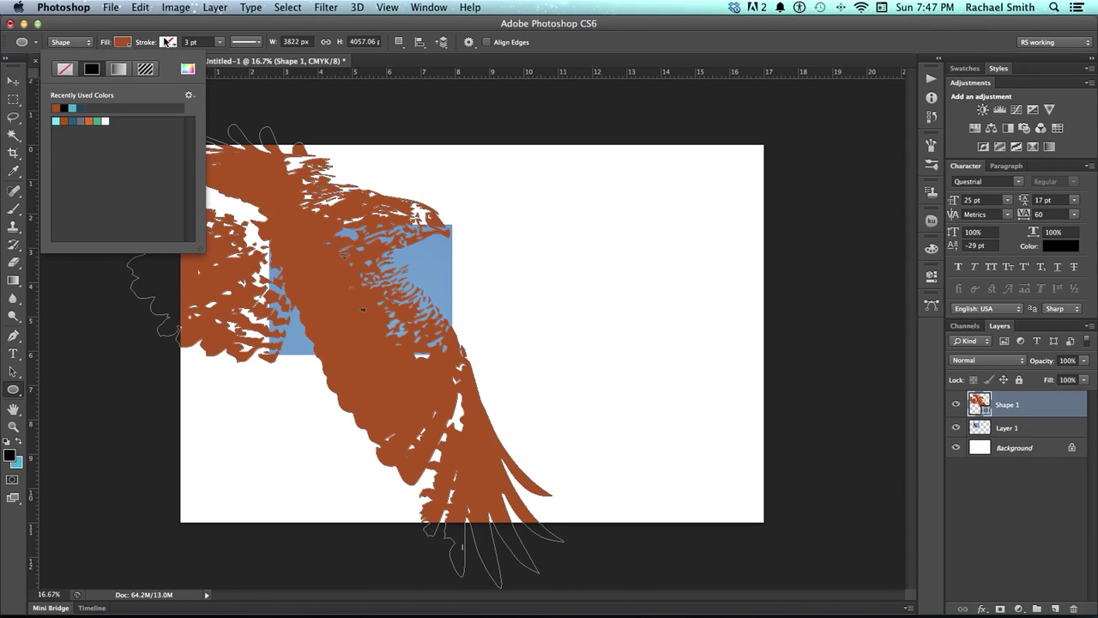
- With the Move tool, position the rust hawk up and to the left on the poster
{"action": "left_click", "coordinate": [13, 81]}
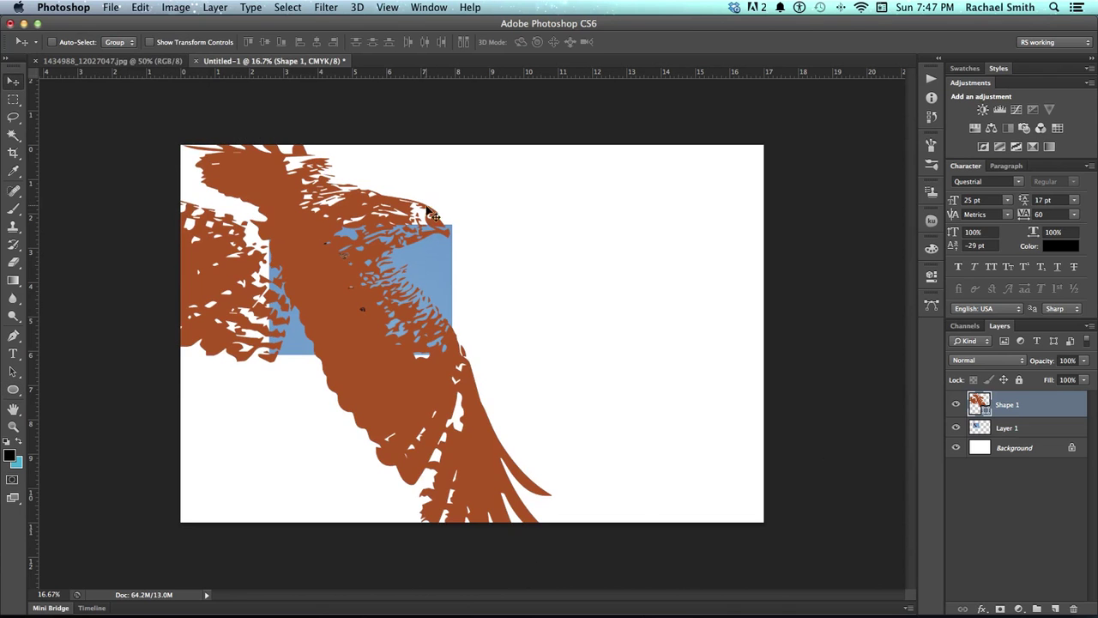
{"action": "left_click_drag", "start_coordinate": [446, 283], "coordinate": [614, 325]}
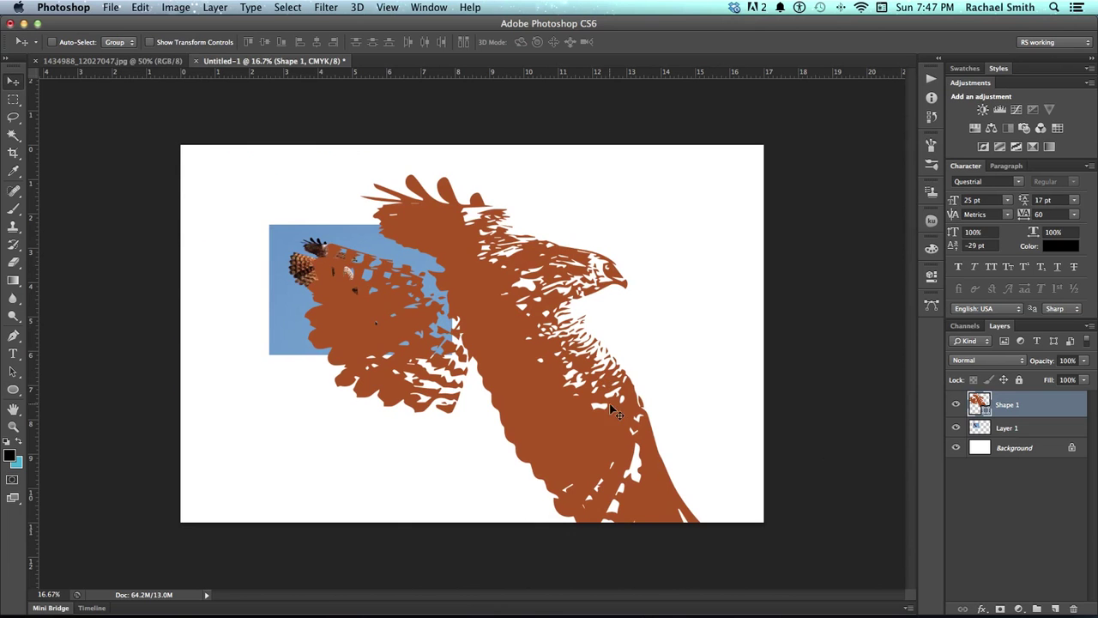
{"action": "left_click_drag", "start_coordinate": [611, 423], "coordinate": [409, 381]}
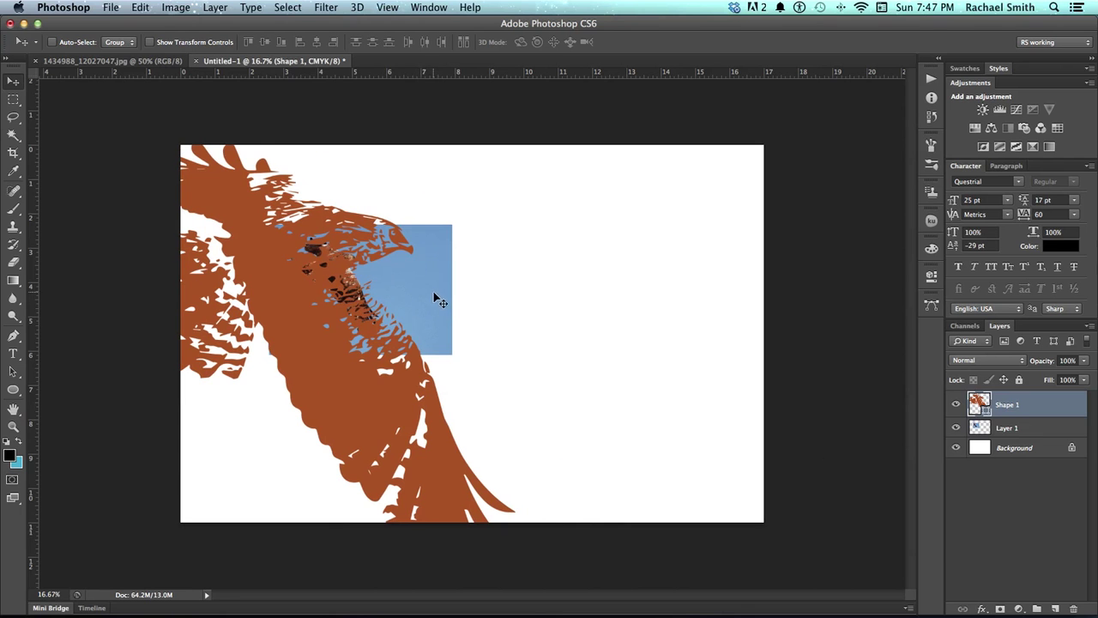
- Move the hawk photo to the right side, nudge the rust hawk, and return to Illustrator
{"action": "left_click", "coordinate": [433, 295], "text": "super"}
{"action": "left_click_drag", "start_coordinate": [434, 295], "coordinate": [704, 287]}
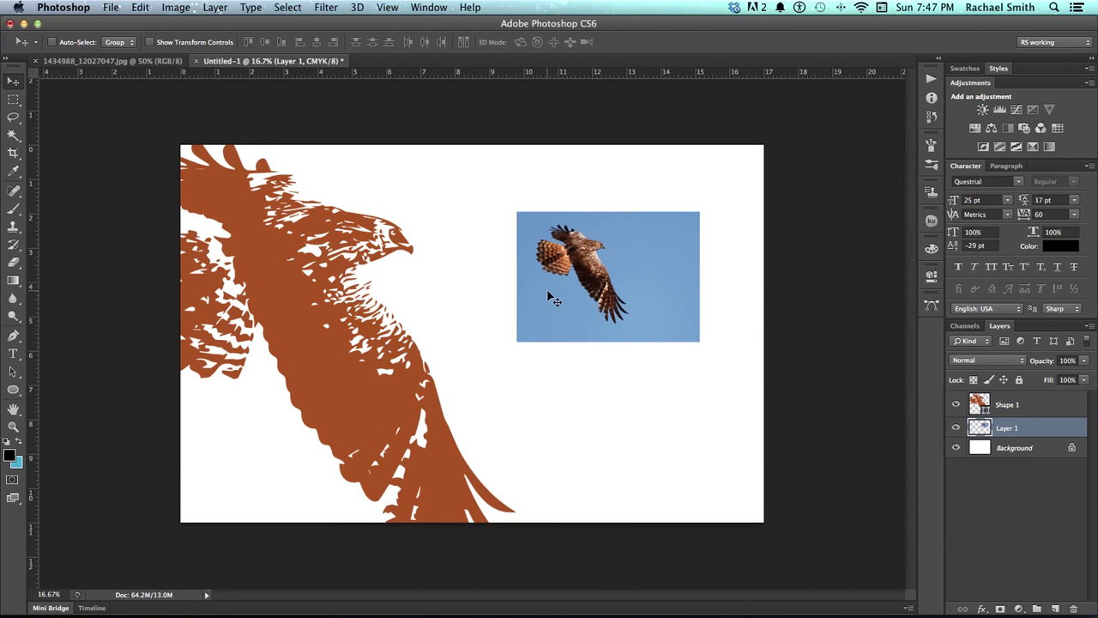
{"action": "left_click", "coordinate": [319, 300], "text": "super"}
{"action": "left_click_drag", "start_coordinate": [319, 300], "coordinate": [341, 311]}
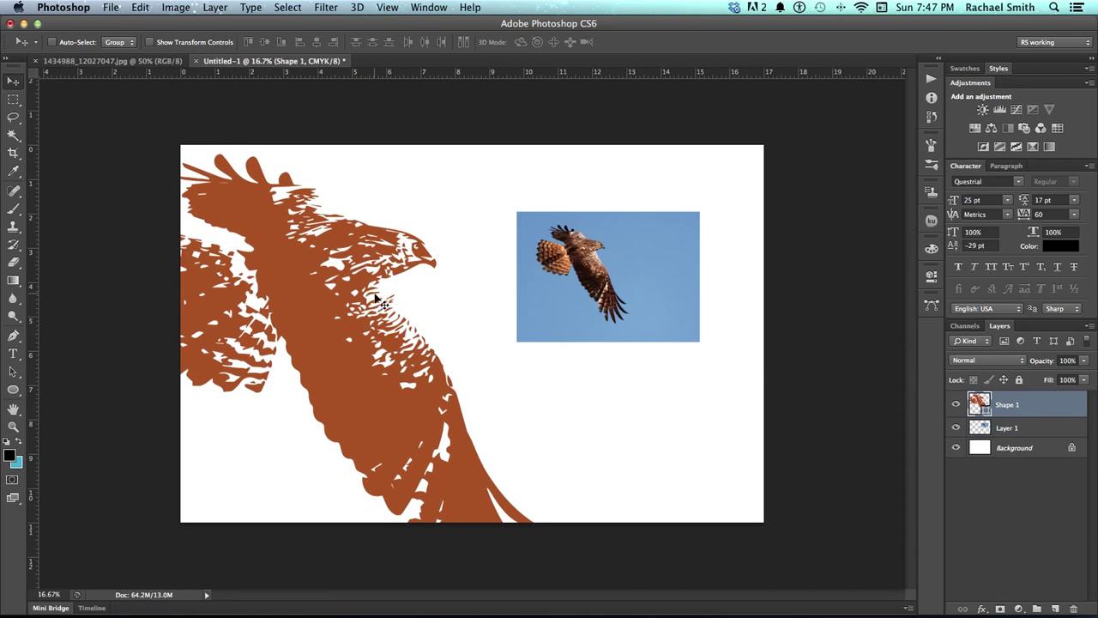
{"action": "key", "text": "super+Tab"}
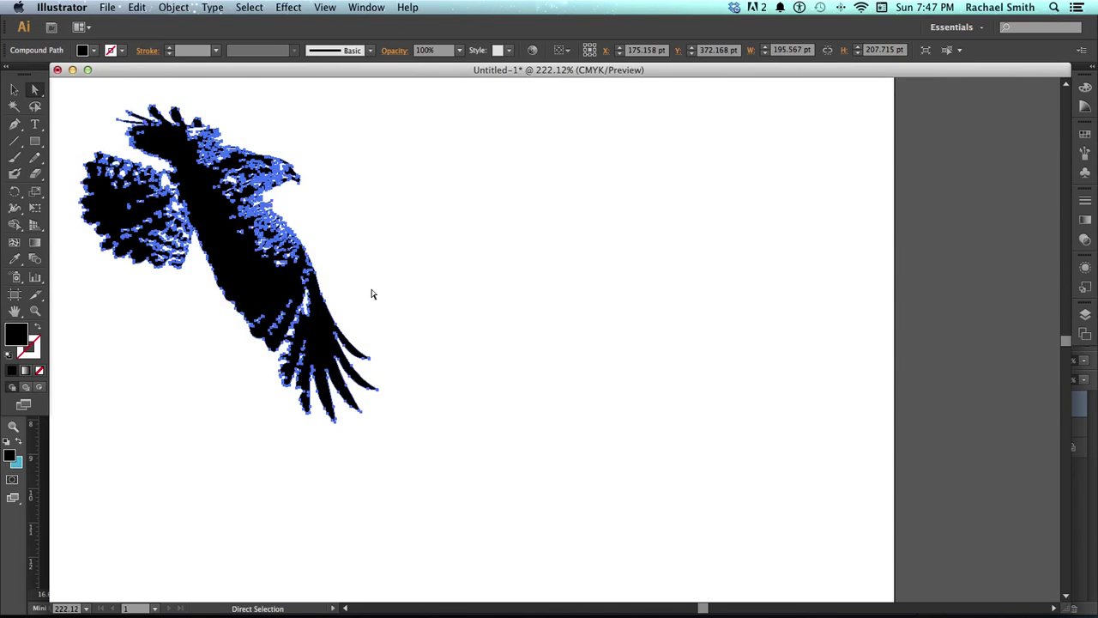
- Zoom out to 150% and delete the black hawk silhouette trace from the artboard
{"action": "left_click_drag", "start_coordinate": [360, 267], "coordinate": [441, 247]}
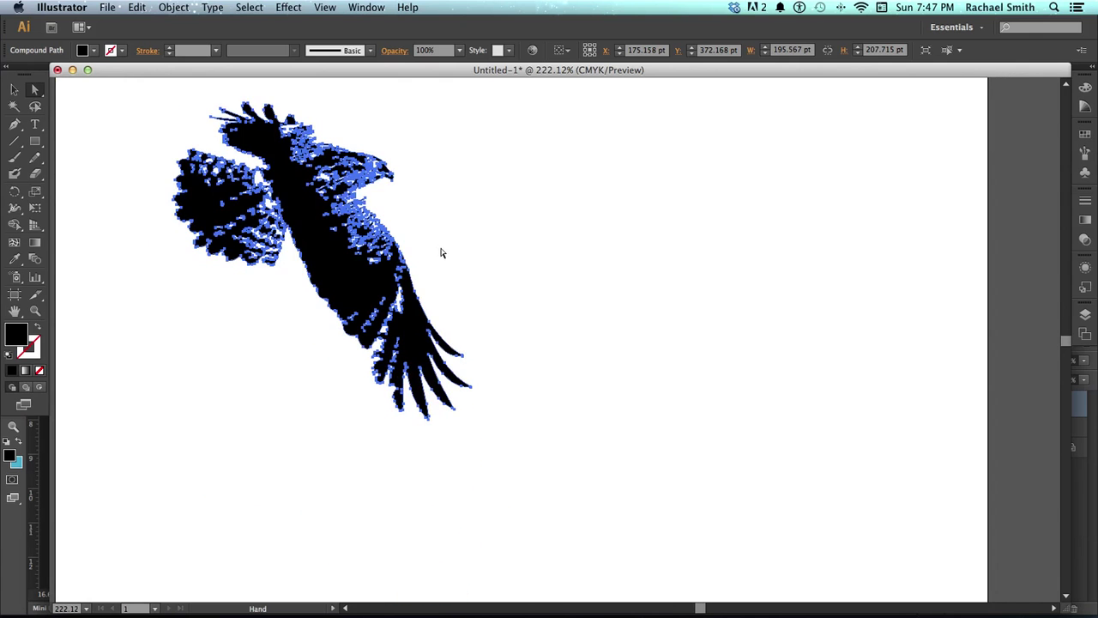
{"action": "left_click", "coordinate": [491, 266], "text": "alt+super"}
{"action": "left_click", "coordinate": [494, 268], "text": "alt+super"}
{"action": "left_click_drag", "start_coordinate": [563, 277], "coordinate": [431, 213]}
{"action": "key", "text": "v"}
{"action": "left_click", "coordinate": [382, 285]}
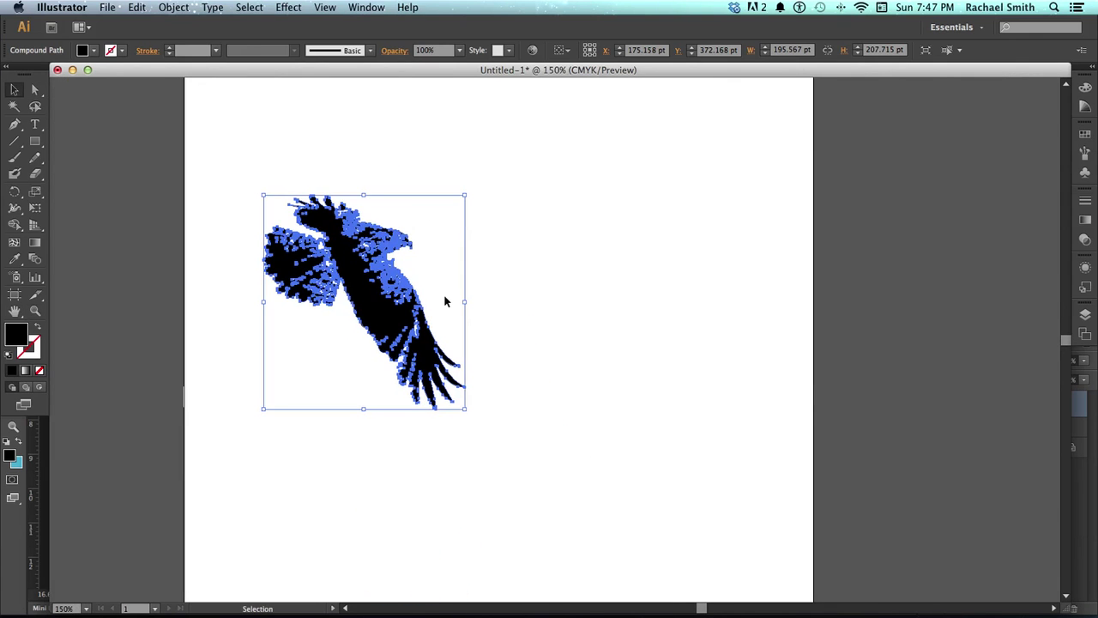
{"action": "key", "text": "Delete"}
- In Photoshop, make Layer 1 with the hawk photo active and select all of it
{"action": "key", "text": "super+Tab"}
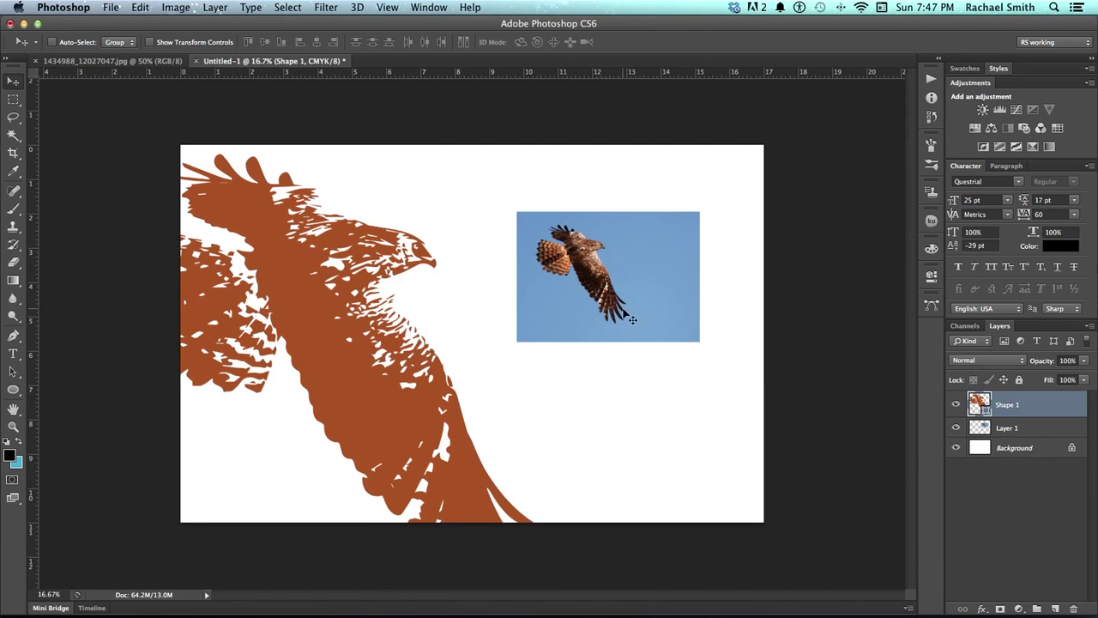
{"action": "left_click", "coordinate": [1029, 429]}
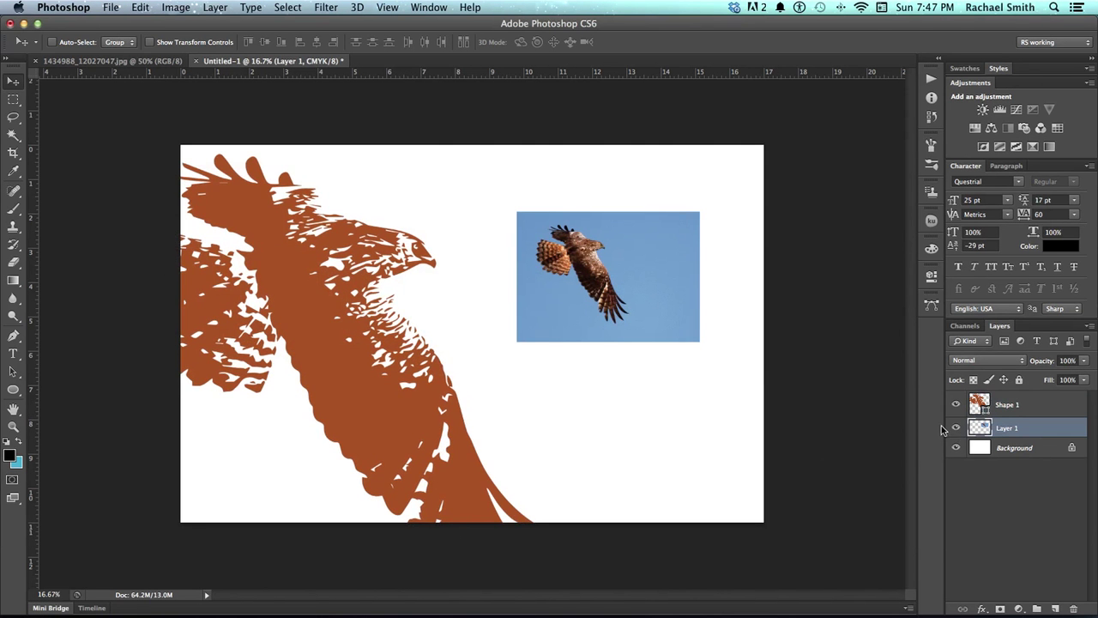
{"action": "key", "text": "super+a"}
{"action": "key", "text": "super+Tab"}
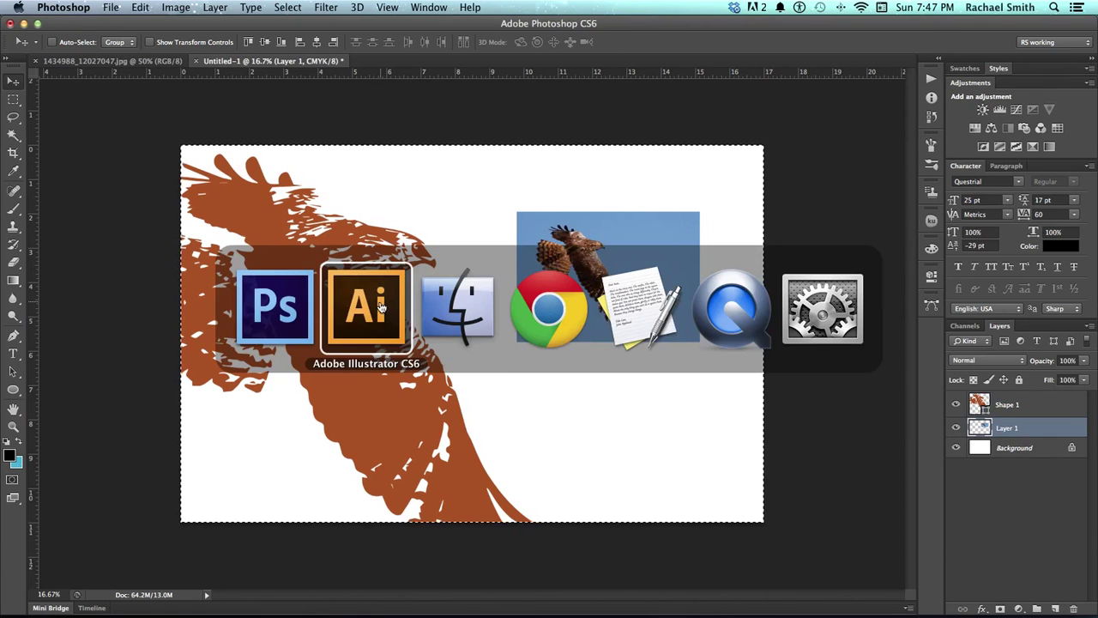
- Paste the colour hawk photo, drag it up and left, and show the Image Trace presets
{"action": "key", "text": "super+v"}
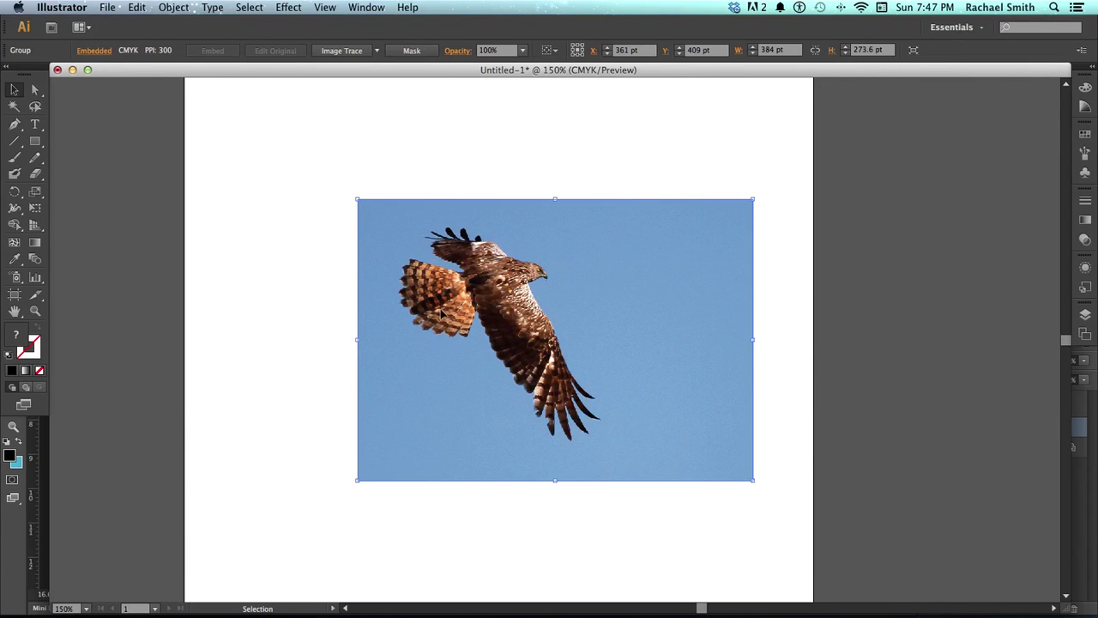
{"action": "left_click_drag", "start_coordinate": [513, 225], "coordinate": [391, 181]}
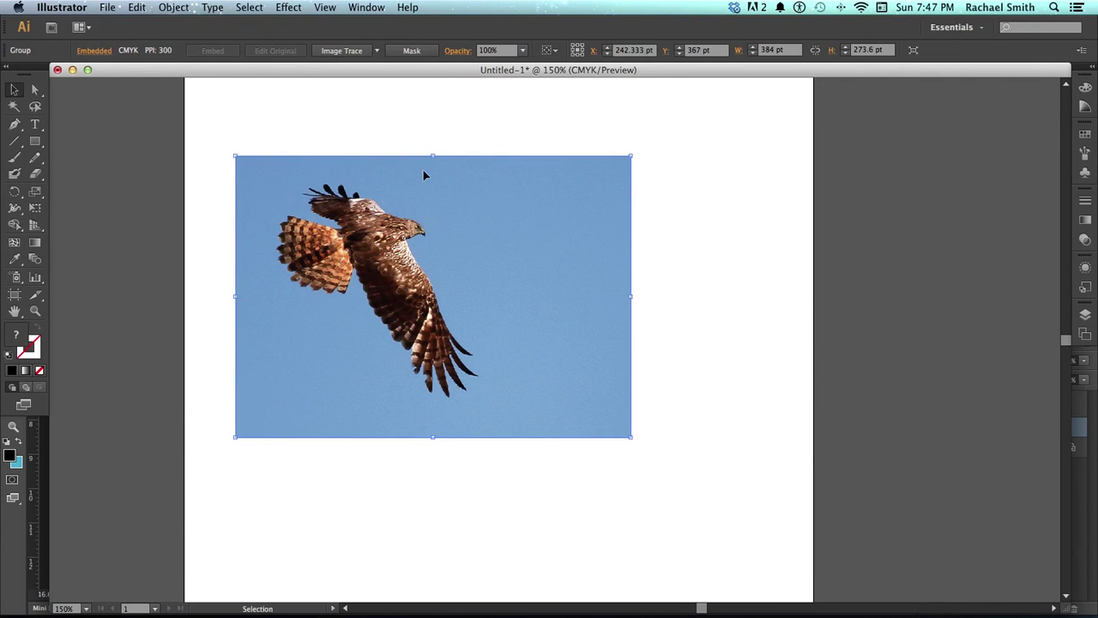
{"action": "left_click", "coordinate": [378, 53]}
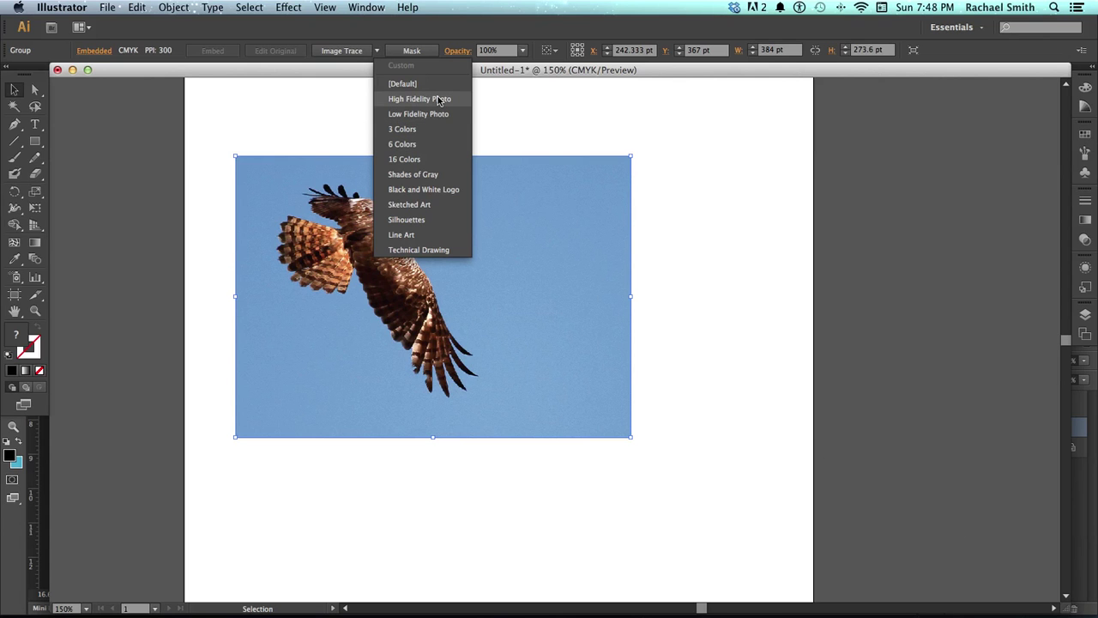
- Trace the hawk photo with the 16 Colors preset and zoom in to inspect the posterized result
{"action": "left_click", "coordinate": [415, 160]}
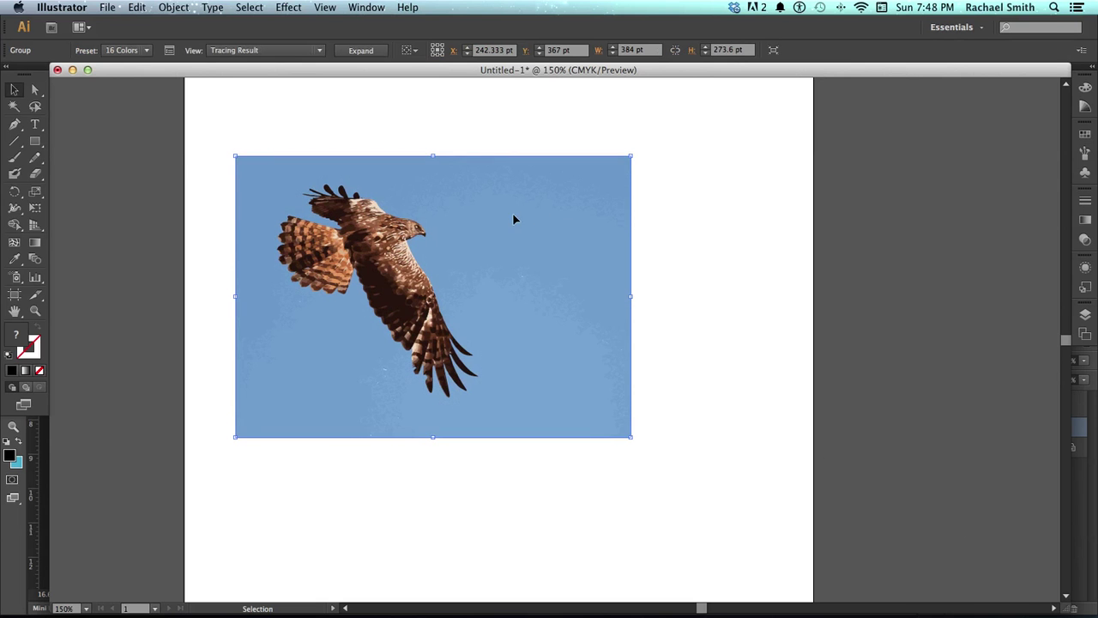
{"action": "key", "text": "super+equal"}
{"action": "key", "text": "super+equal"}
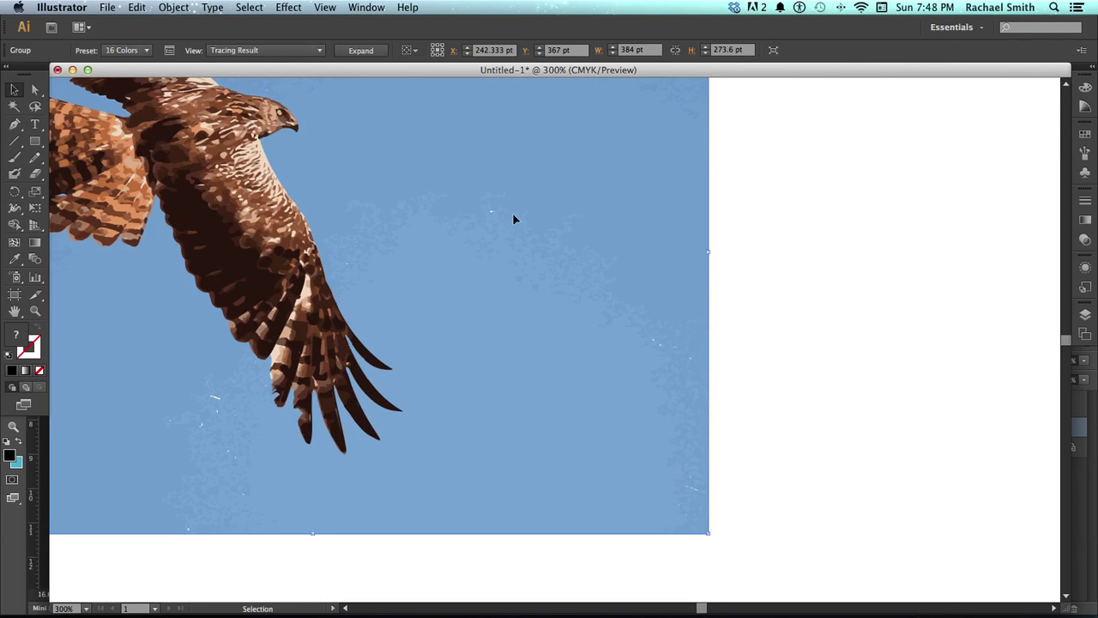
{"action": "key", "text": "space"}
{"action": "mouse_move", "coordinate": [385, 169]}
{"action": "left_mouse_down"}
{"action": "mouse_move", "coordinate": [646, 277]}
{"action": "mouse_move", "coordinate": [512, 254]}
{"action": "left_mouse_up"}
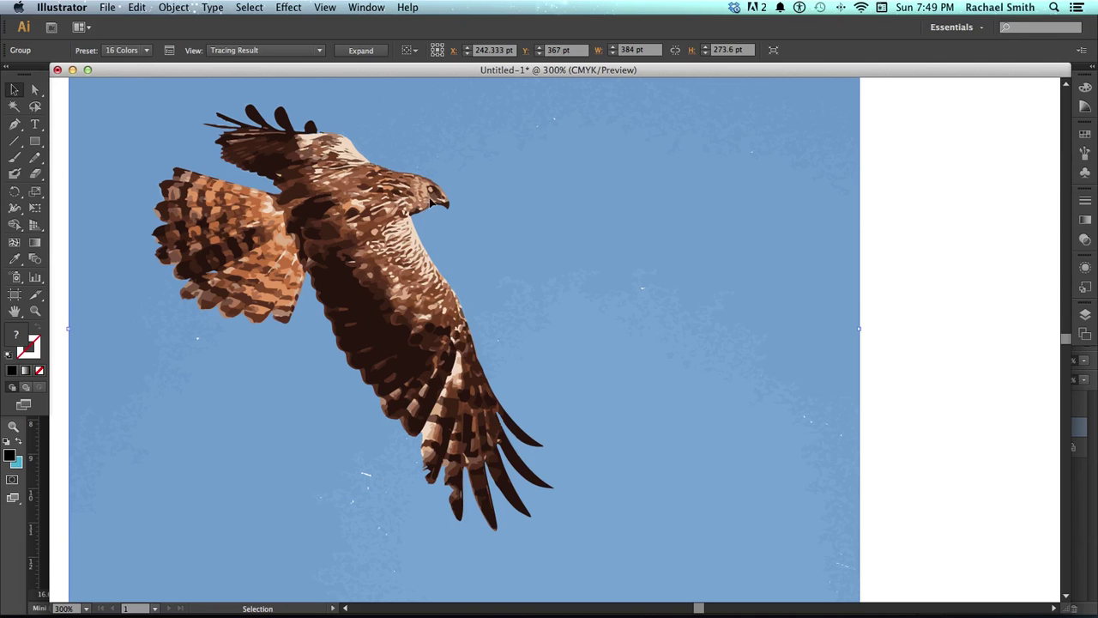
{"action": "key", "text": "space"}
{"action": "left_click_drag", "start_coordinate": [425, 206], "coordinate": [460, 225]}
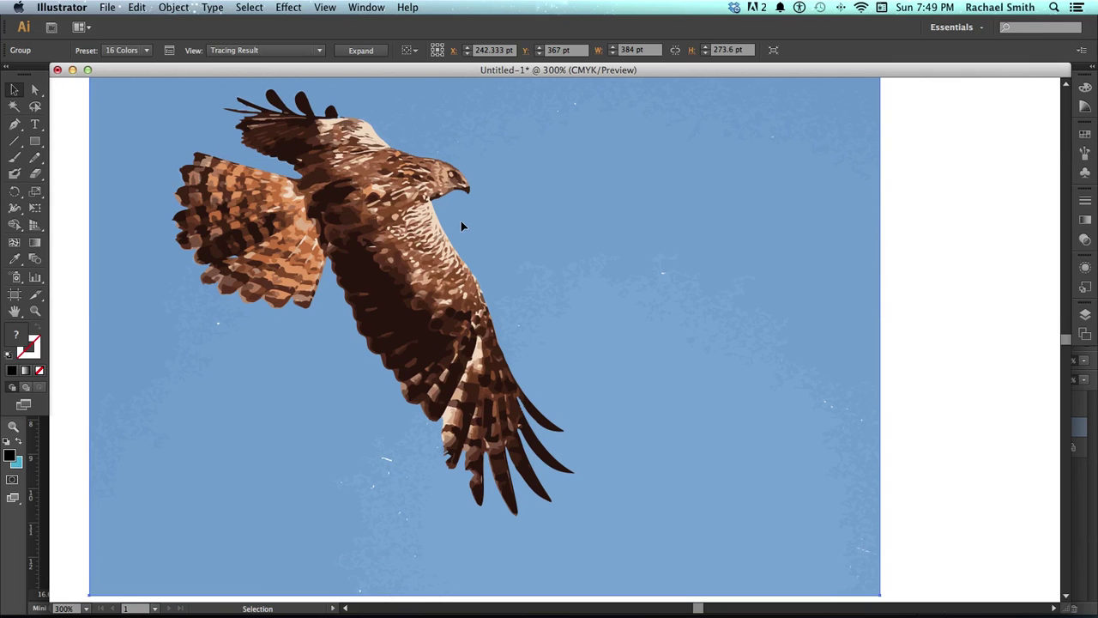
{"action": "key", "text": "z"}
{"action": "left_click", "coordinate": [467, 222], "text": "alt"}
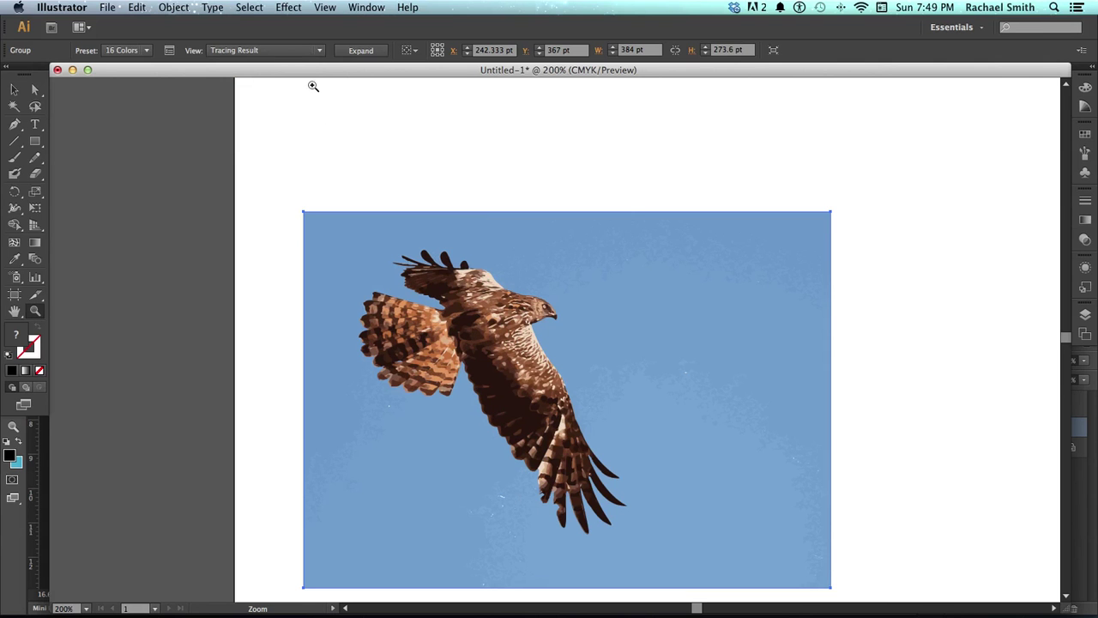
- Expand the 16-colour trace, then Magic Wand-select and delete all the blue sky shapes
{"action": "left_click", "coordinate": [340, 53]}
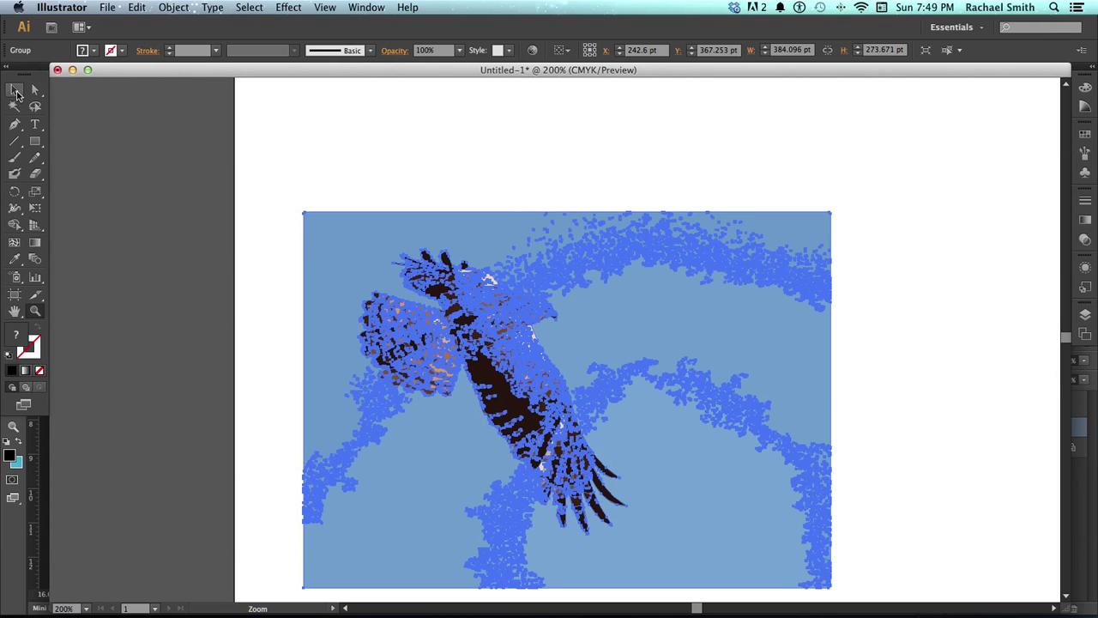
{"action": "left_click", "coordinate": [15, 90]}
{"action": "left_click", "coordinate": [287, 135]}
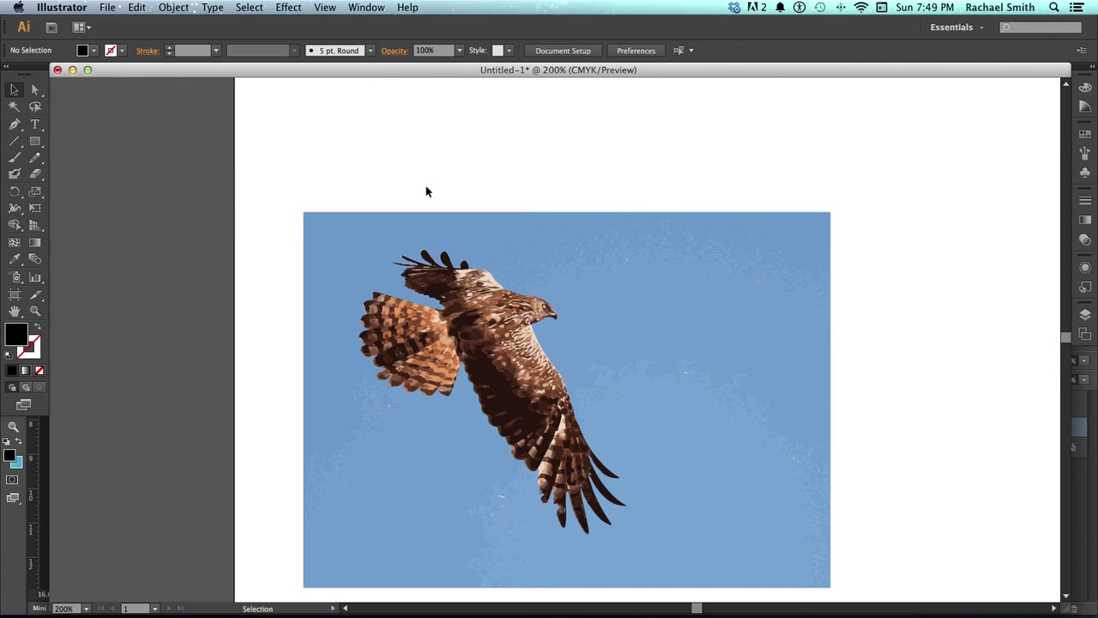
{"action": "left_click", "coordinate": [13, 107]}
{"action": "left_click", "coordinate": [404, 498]}
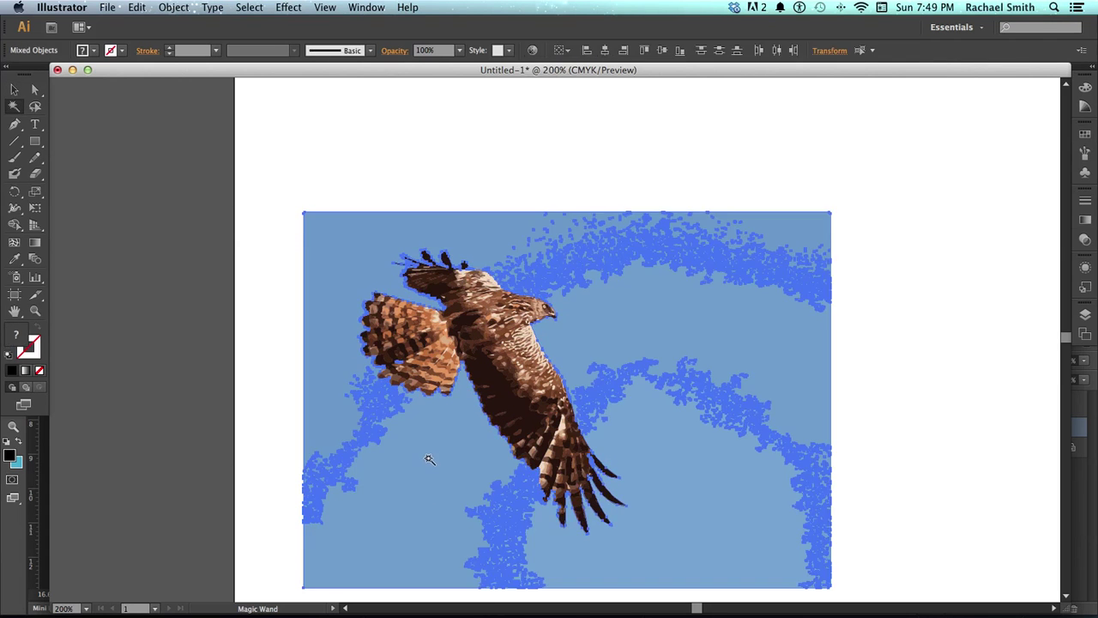
{"action": "key", "text": "Delete"}
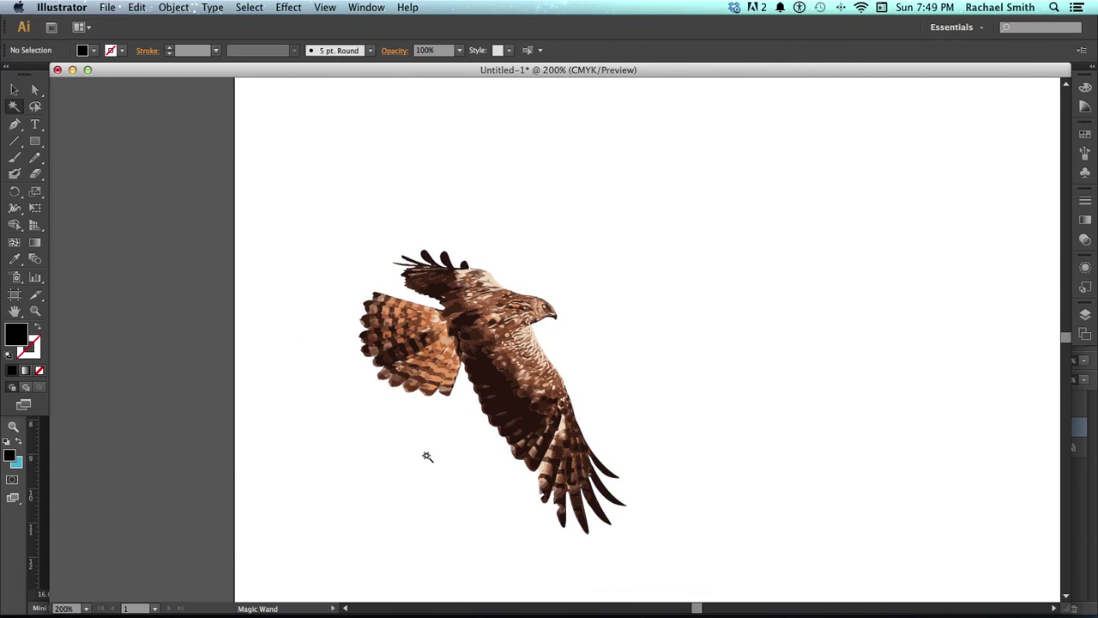
{"action": "left_click", "coordinate": [31, 93]}
{"action": "left_click_drag", "start_coordinate": [490, 302], "coordinate": [610, 338]}
{"action": "key", "text": "cmd+z"}
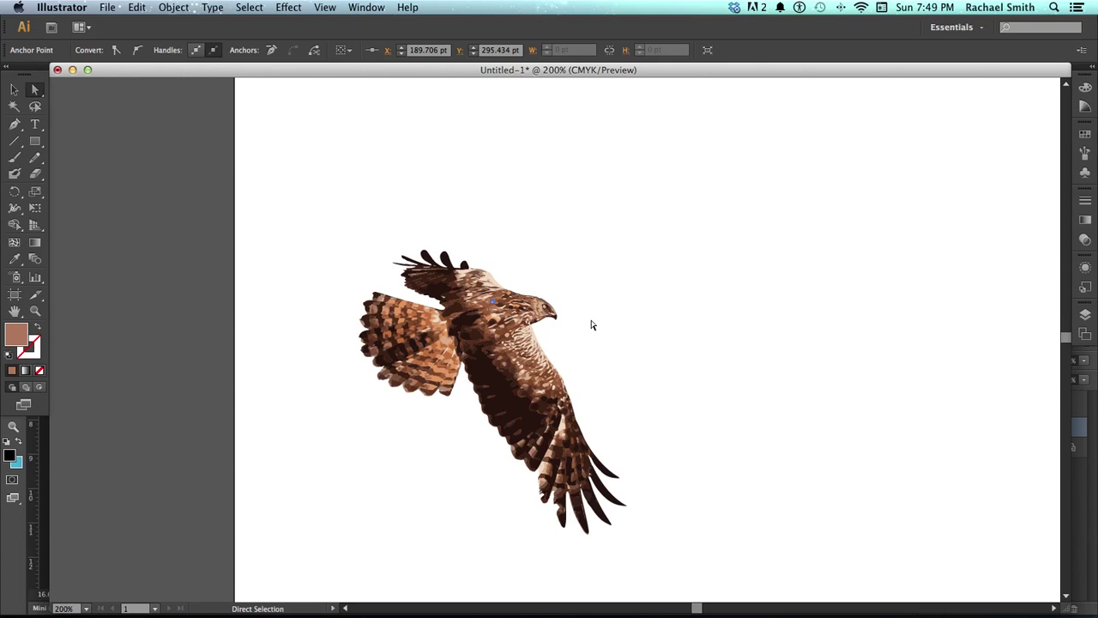
{"action": "left_click", "coordinate": [14, 90]}
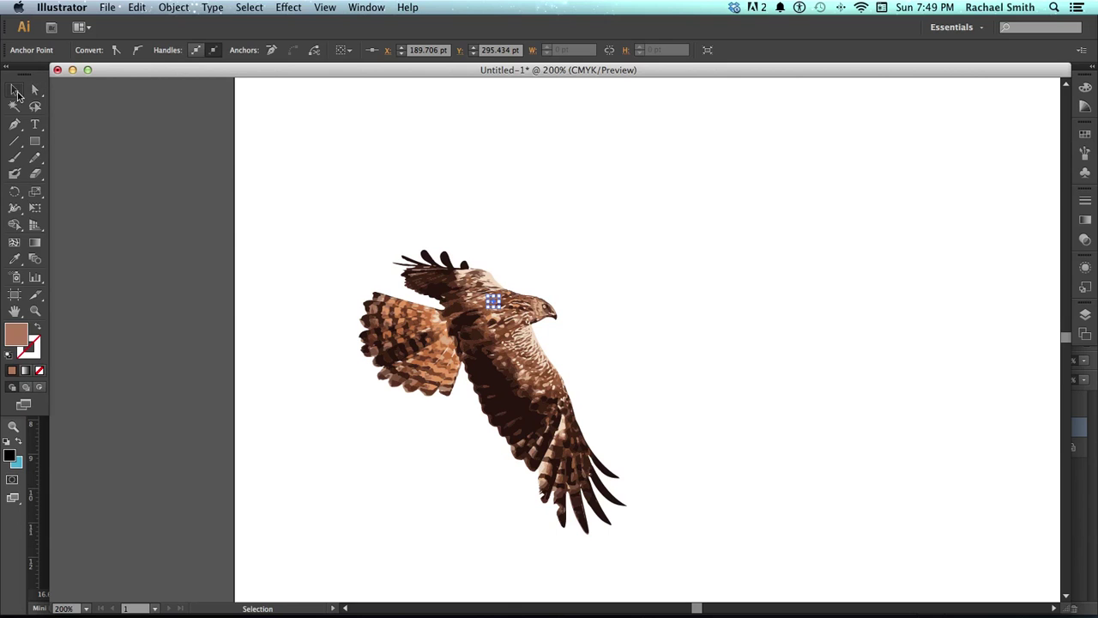
{"action": "left_click", "coordinate": [313, 248]}
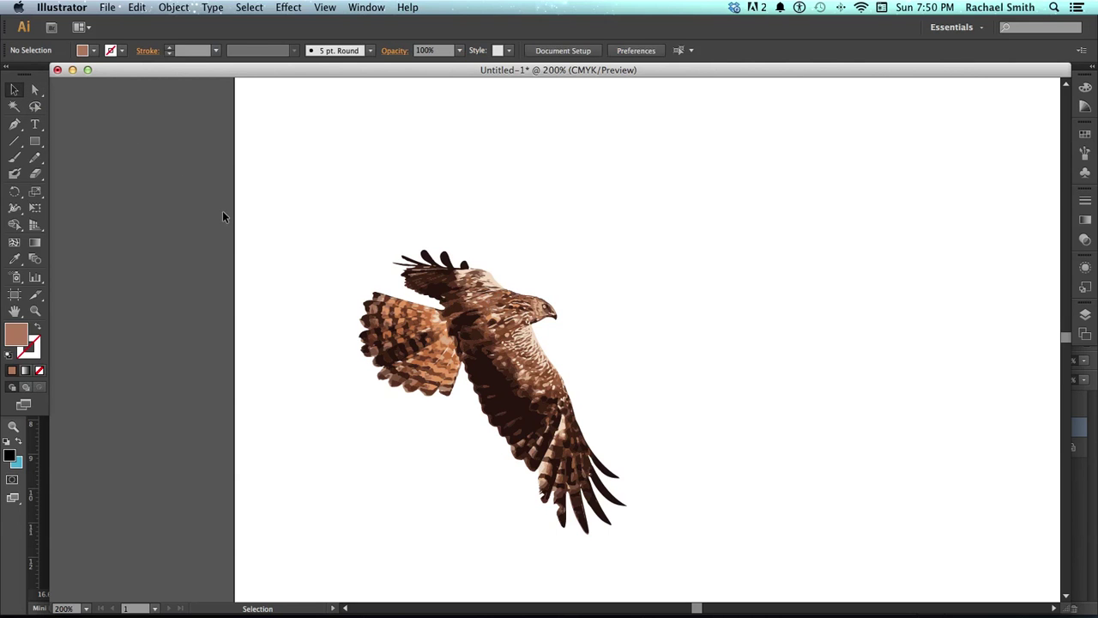
- Marquee-select all the traced hawk pieces and combine them with Object > Group
{"action": "left_click_drag", "start_coordinate": [286, 169], "coordinate": [674, 563]}
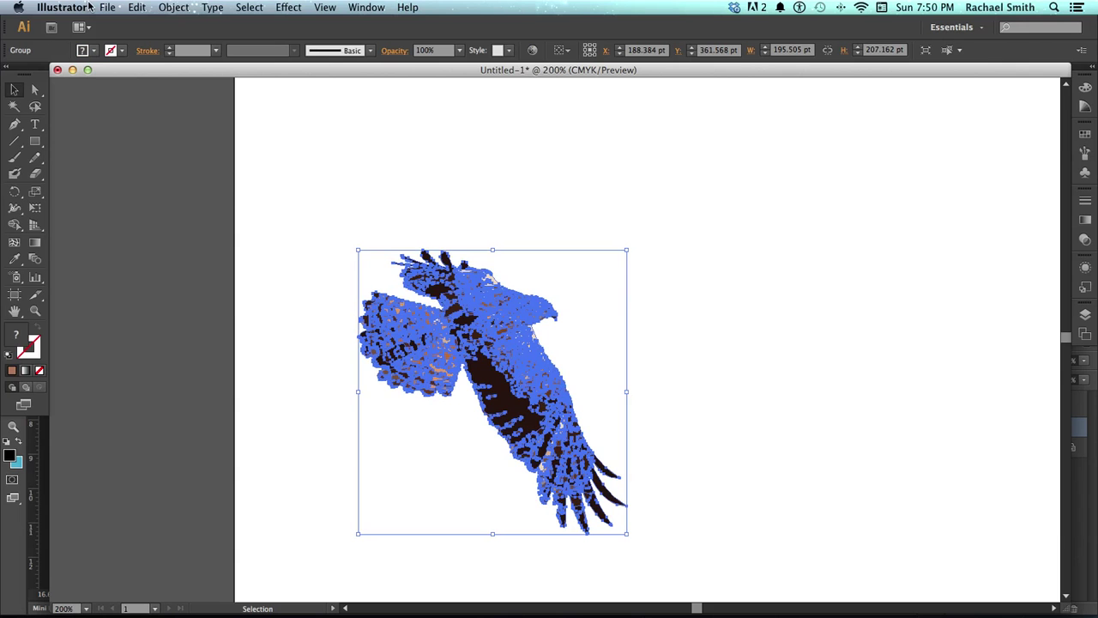
{"action": "left_click", "coordinate": [176, 7]}
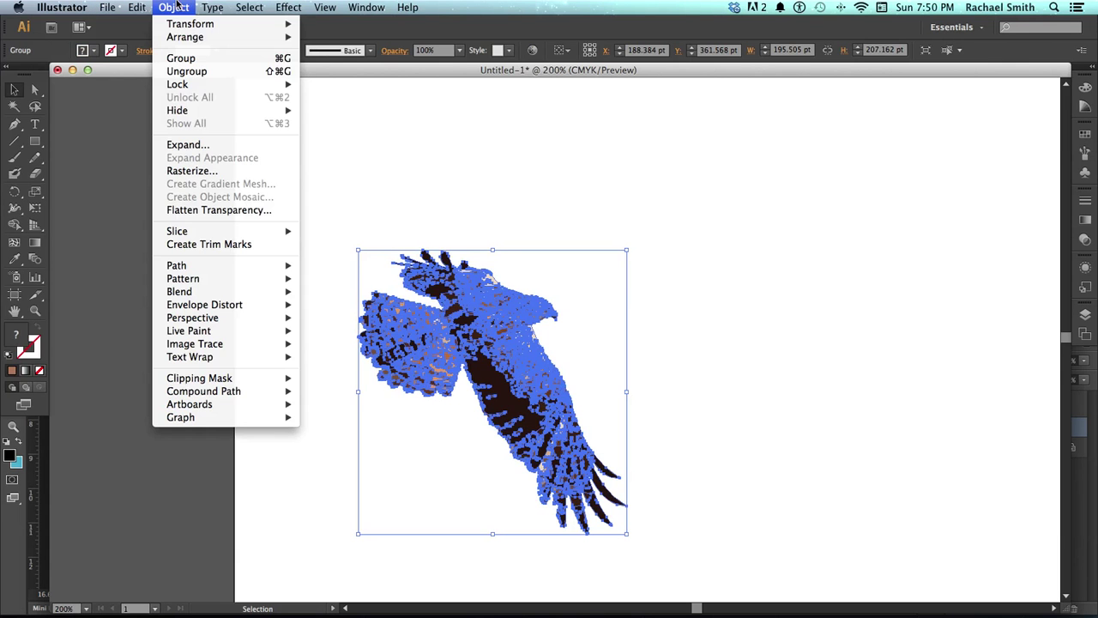
{"action": "left_click", "coordinate": [200, 60]}
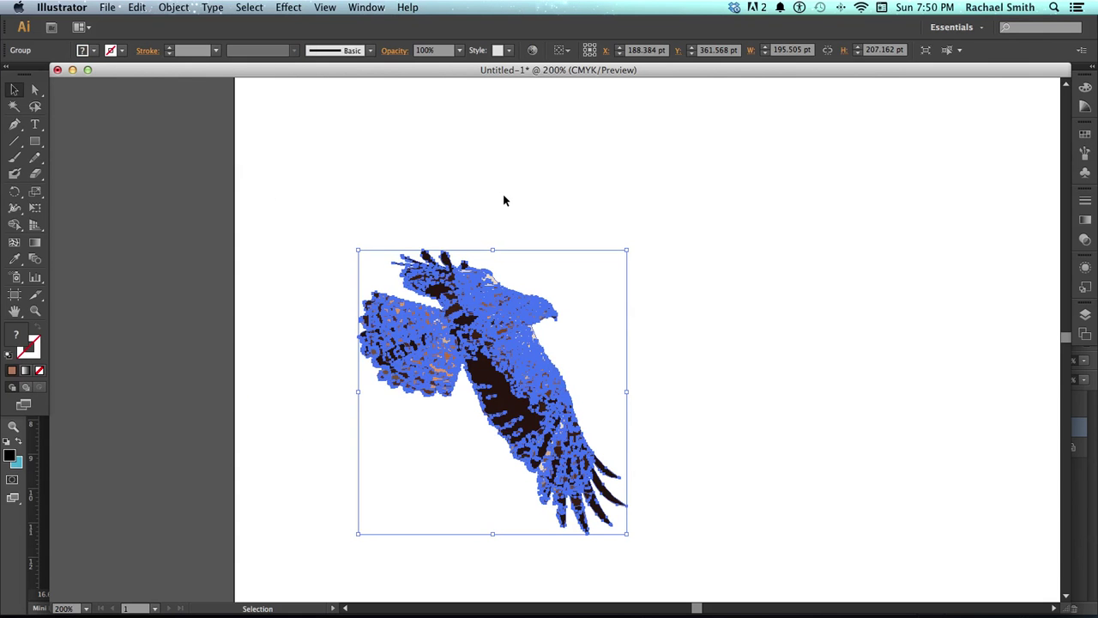
- Drag the hawk group higher on the artboard, then check and deselect it
{"action": "left_click", "coordinate": [503, 199]}
{"action": "left_click_drag", "start_coordinate": [518, 375], "coordinate": [471, 272]}
{"action": "left_click", "coordinate": [725, 289]}
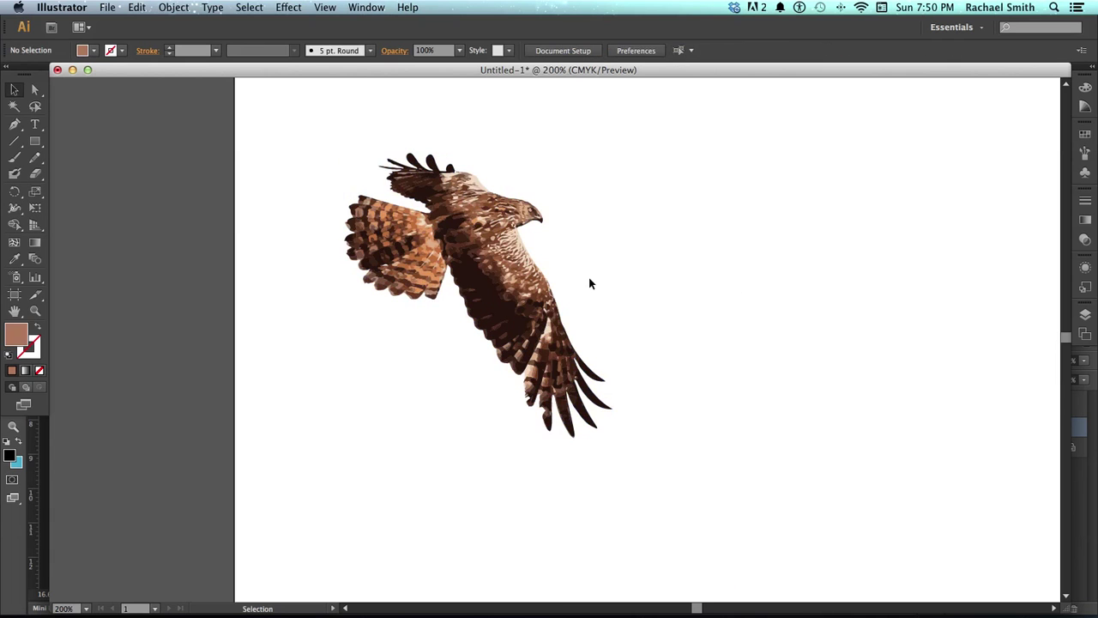
{"action": "left_click", "coordinate": [540, 277]}
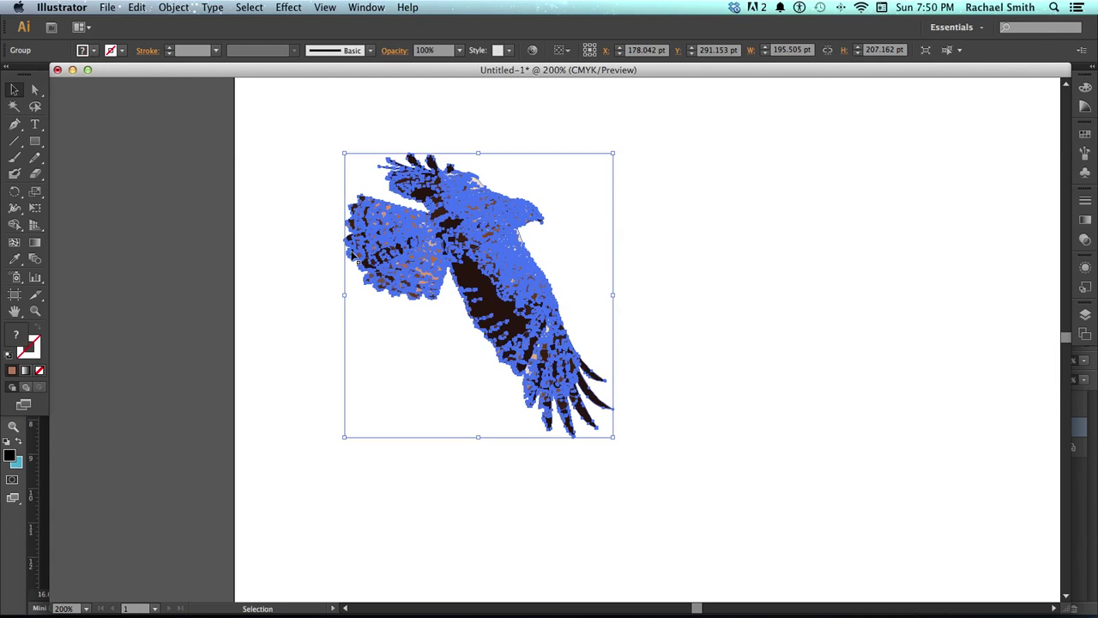
{"action": "left_click", "coordinate": [635, 397]}
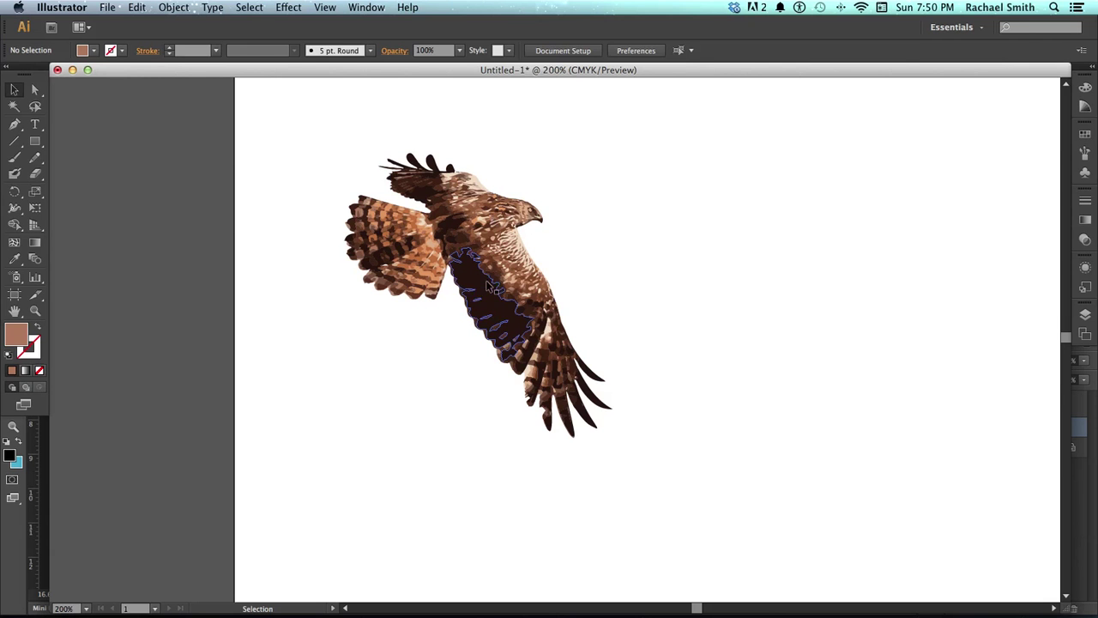
- Copy the traced hawk group from Illustrator and paste it into the Photoshop poster as a Smart Object
{"action": "left_click", "coordinate": [514, 273]}
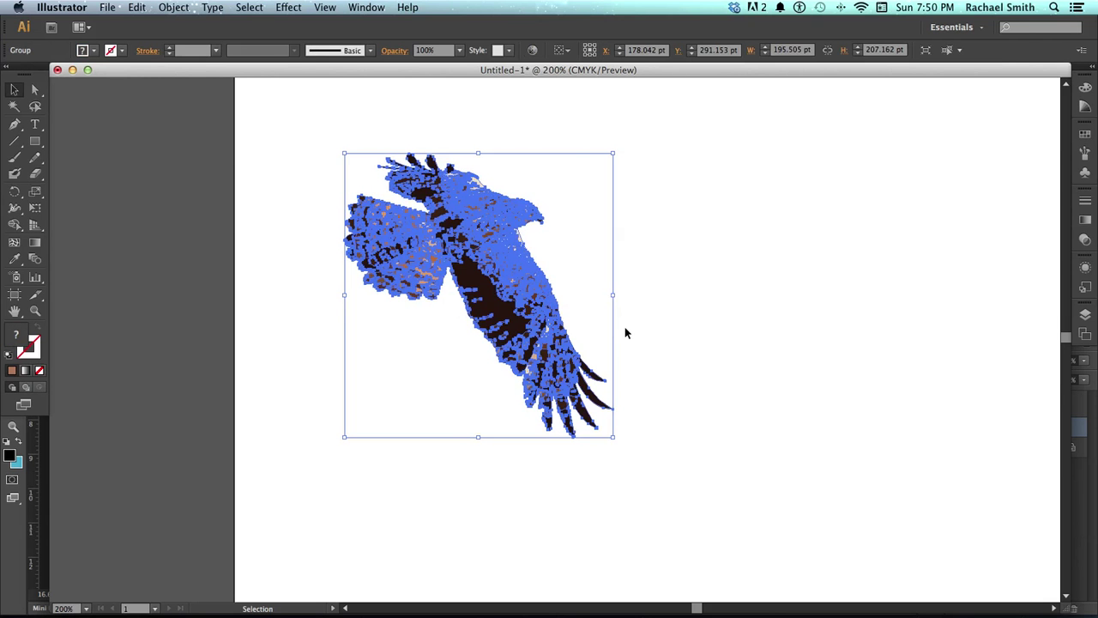
{"action": "key", "text": "a"}
{"action": "key", "text": "super+Tab"}
{"action": "mouse_move", "coordinate": [381, 325]}
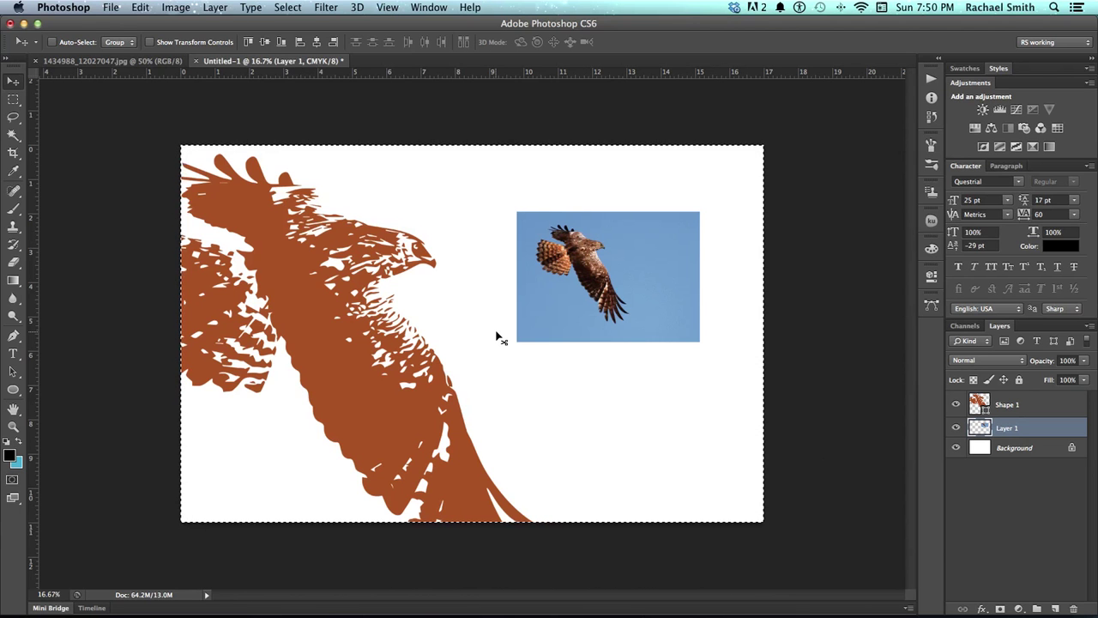
{"action": "key", "text": "super+v"}
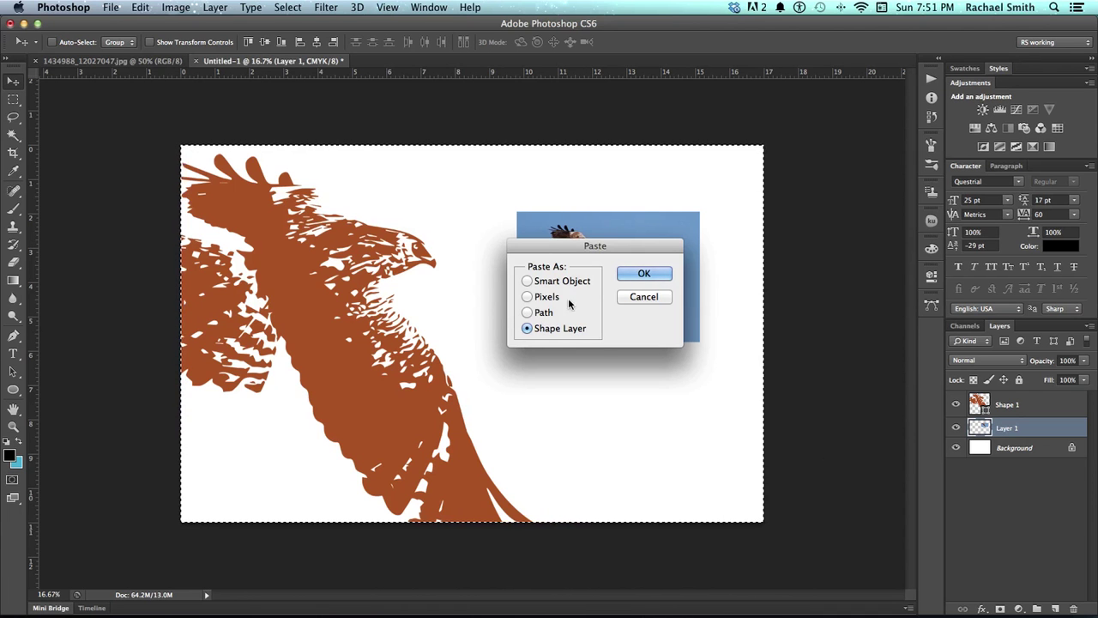
{"action": "left_click", "coordinate": [571, 284]}
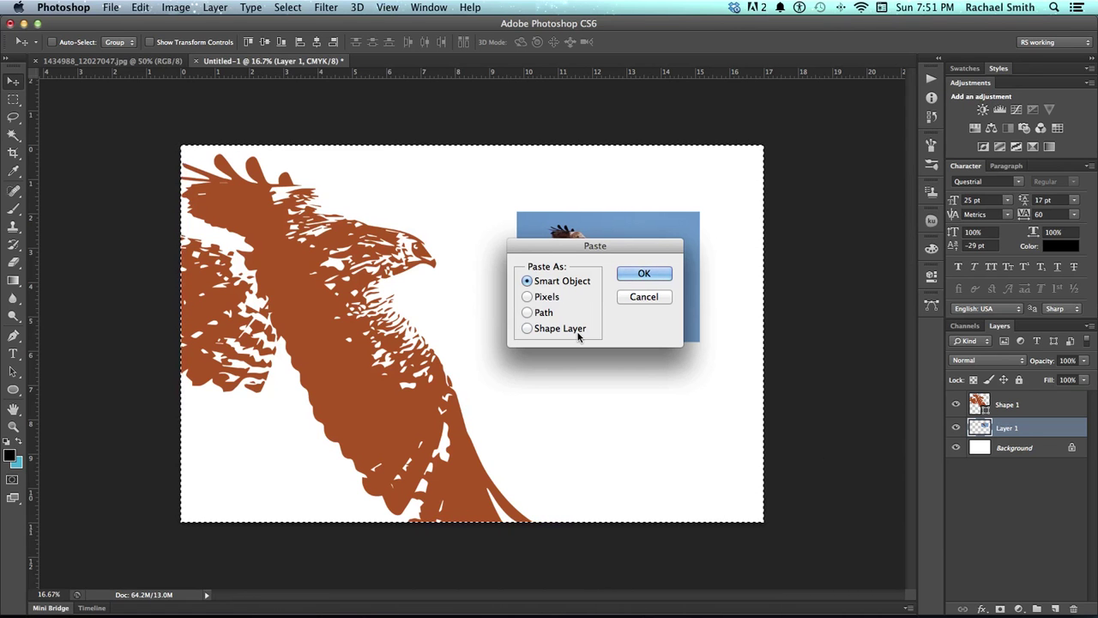
- Place the hawk smart object and scale it up about six times across the poster
{"action": "left_click", "coordinate": [645, 274]}
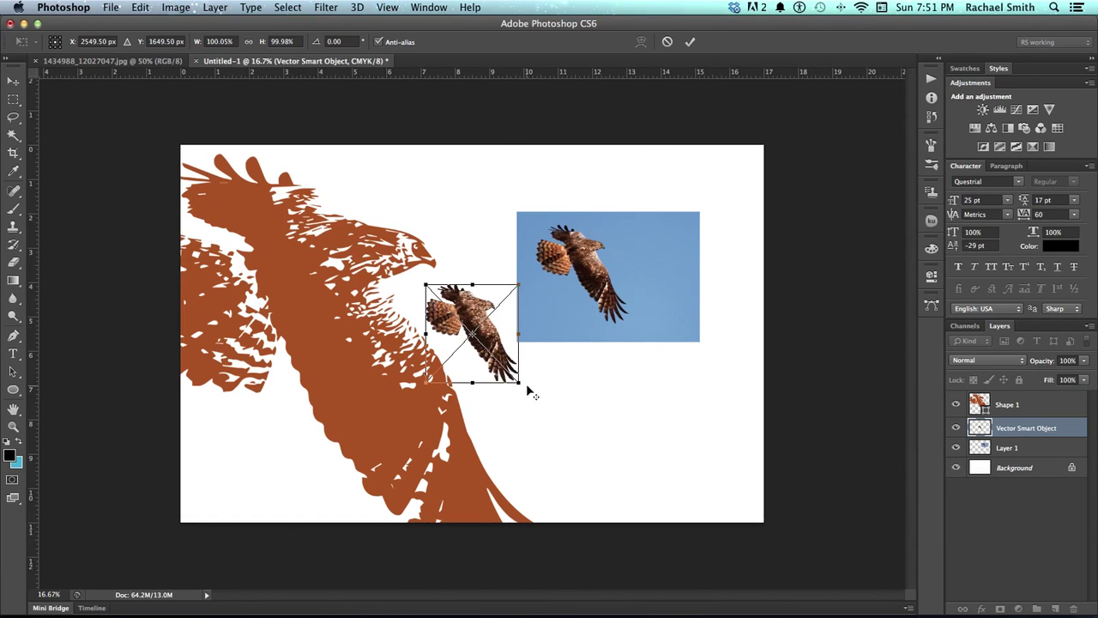
{"action": "left_click_drag", "start_coordinate": [523, 387], "coordinate": [789, 532]}
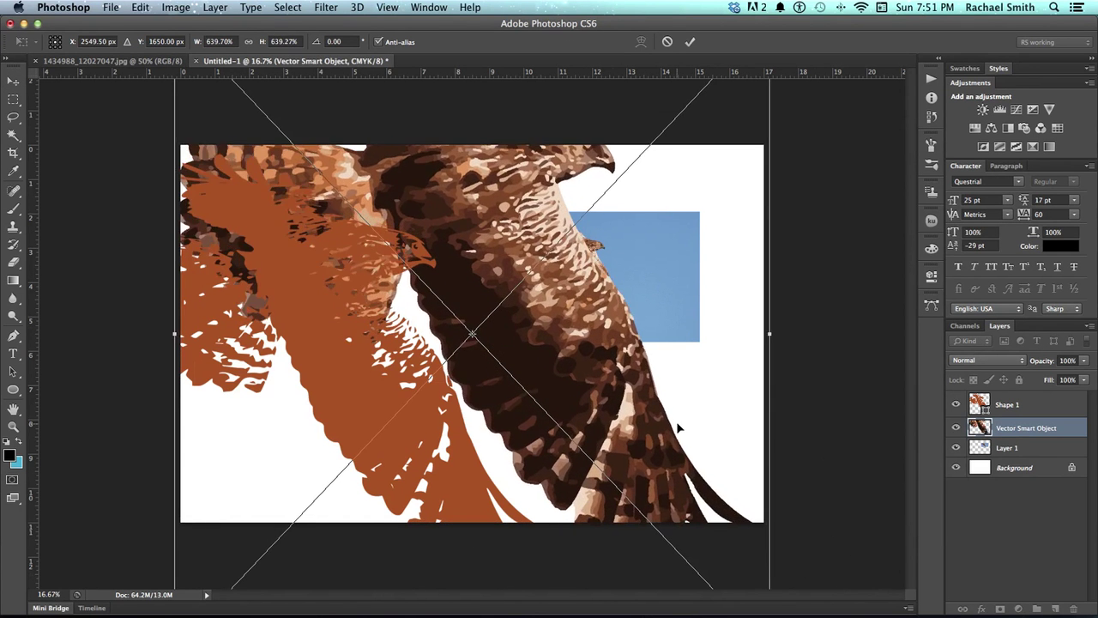
{"action": "left_click_drag", "start_coordinate": [617, 377], "coordinate": [668, 470]}
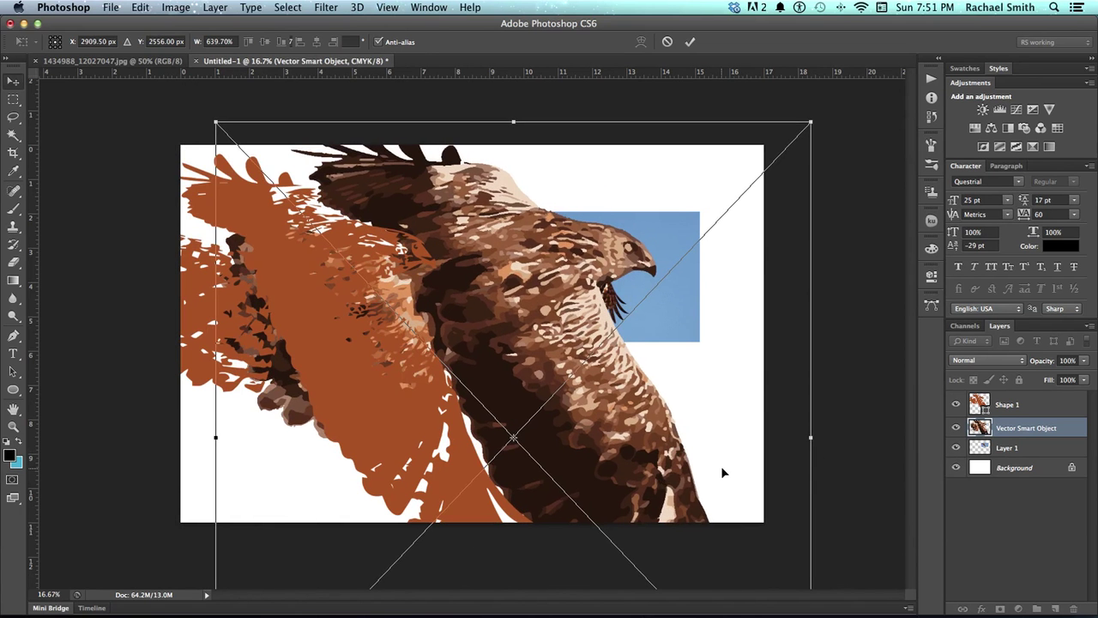
{"action": "key", "text": "Return"}
- Move the reference photo up-right, the rust hawk lower left, and the full-colour hawk up-left
{"action": "left_click", "coordinate": [624, 305], "text": "super"}
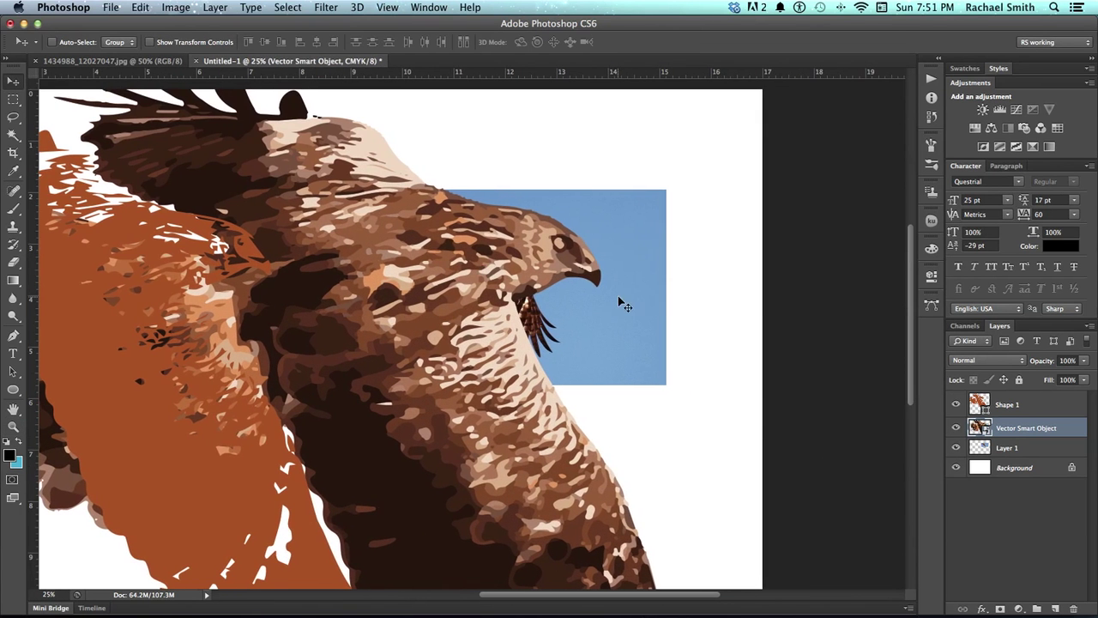
{"action": "left_click", "coordinate": [624, 306], "text": "super"}
{"action": "mouse_move", "coordinate": [620, 339]}
{"action": "left_mouse_down"}
{"action": "mouse_move", "coordinate": [666, 237]}
{"action": "mouse_move", "coordinate": [643, 328]}
{"action": "mouse_move", "coordinate": [718, 313]}
{"action": "mouse_move", "coordinate": [741, 334]}
{"action": "left_mouse_up"}
{"action": "left_click", "coordinate": [615, 371], "text": "alt+super"}
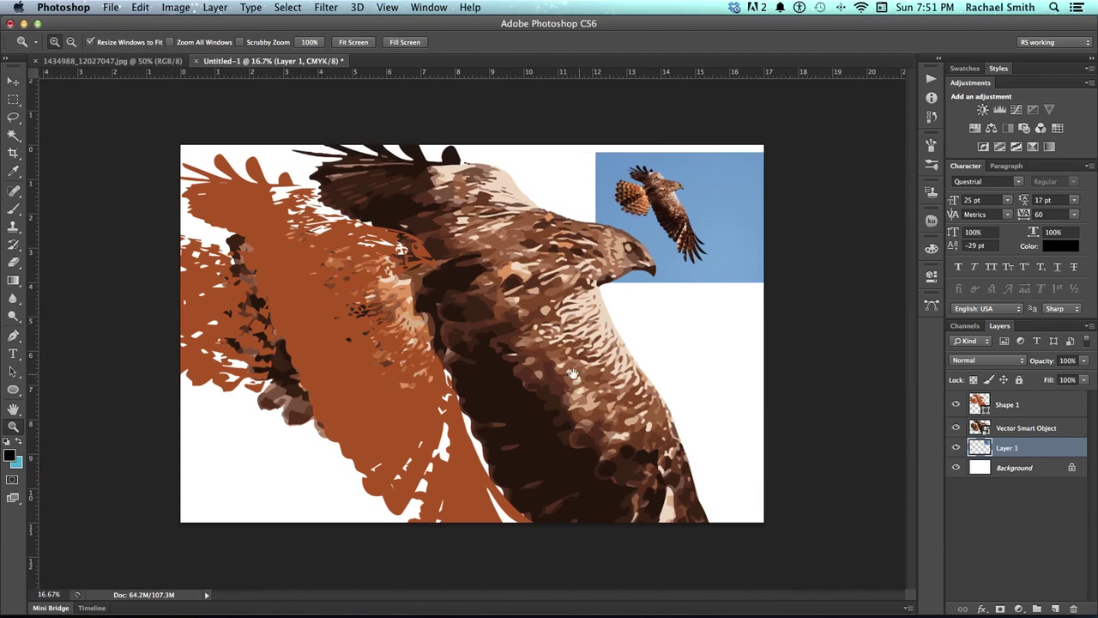
{"action": "left_click_drag", "start_coordinate": [385, 376], "coordinate": [354, 532]}
{"action": "left_click", "coordinate": [574, 469], "text": "super"}
{"action": "left_click_drag", "start_coordinate": [606, 469], "coordinate": [555, 382]}
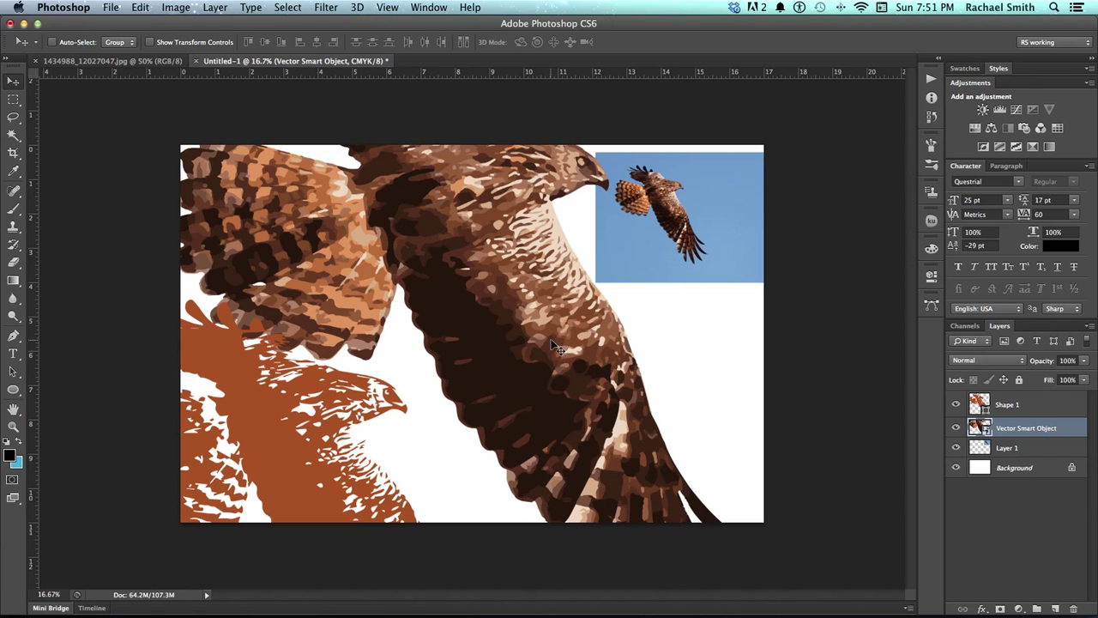
- Switch to Chrome and search Google for 'obama poster lawsuit' in a new tab
{"action": "key", "text": "super+Tab"}
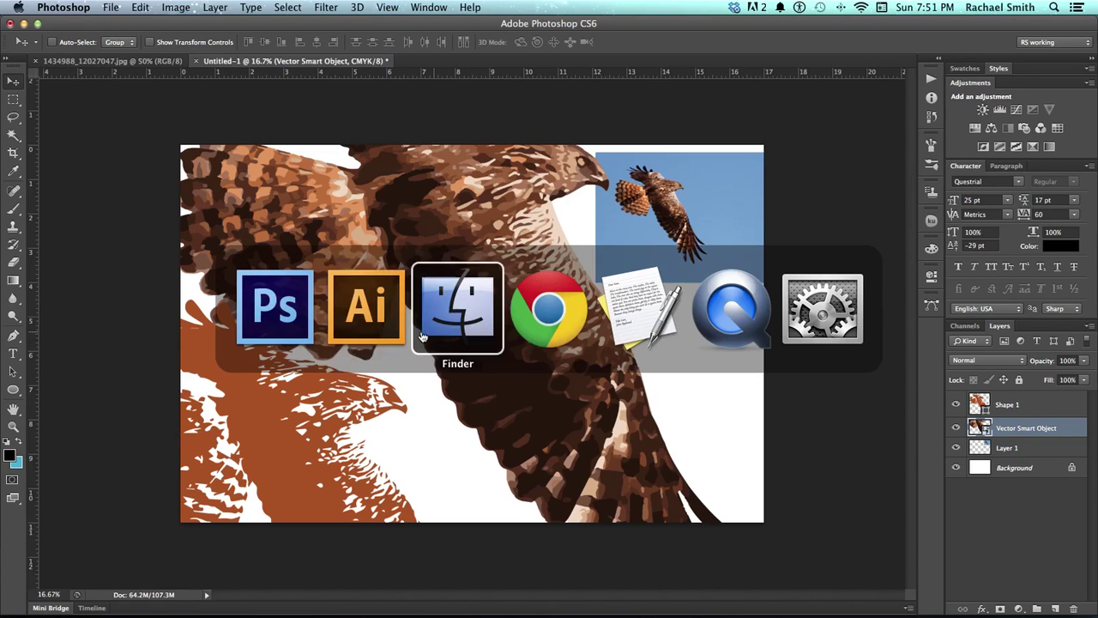
{"action": "left_click", "coordinate": [539, 323]}
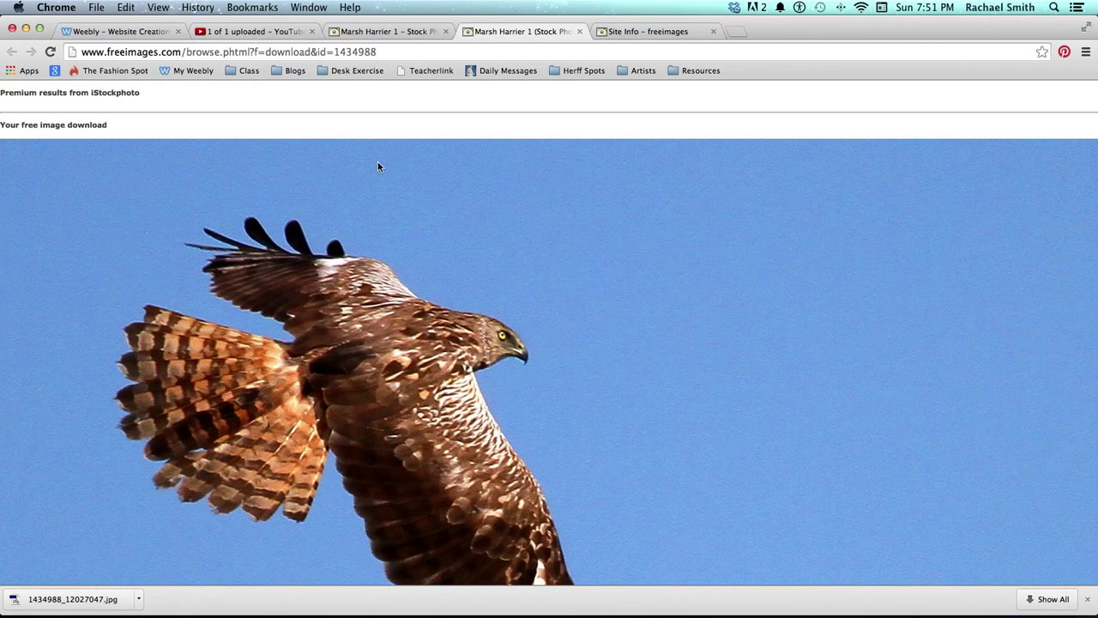
{"action": "key", "text": "super+t"}
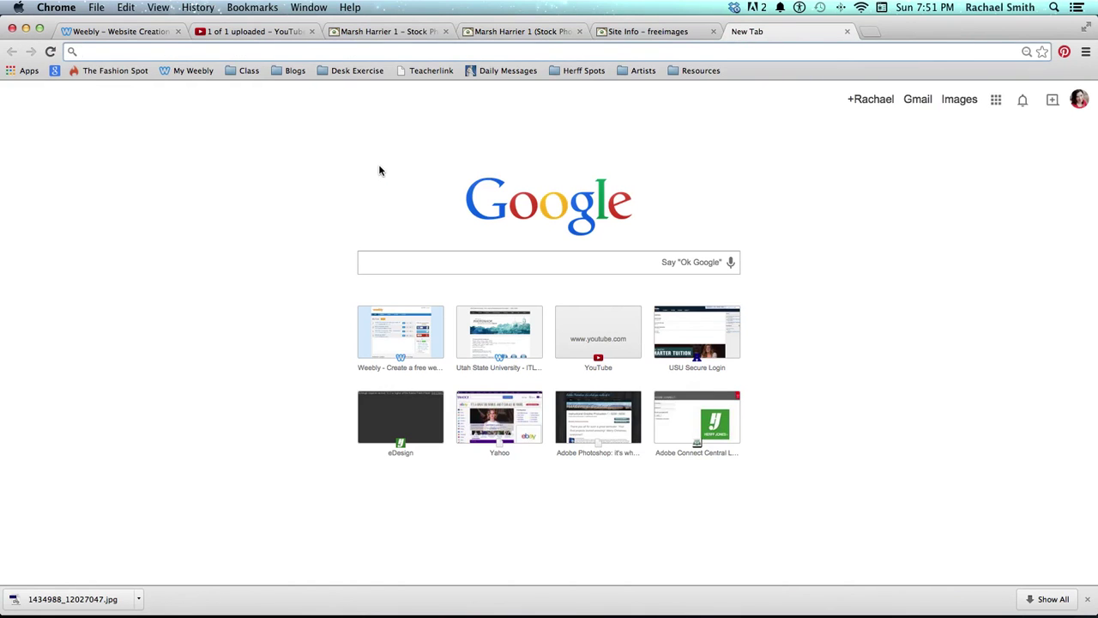
{"action": "type", "text": "obama poster"}
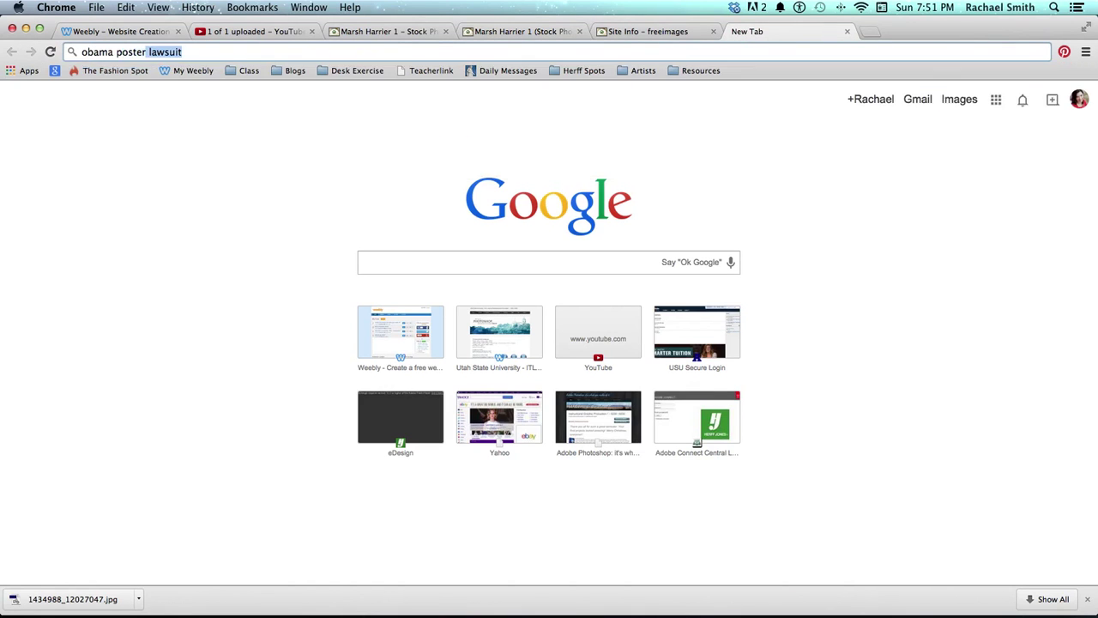
{"action": "key", "text": "Return"}
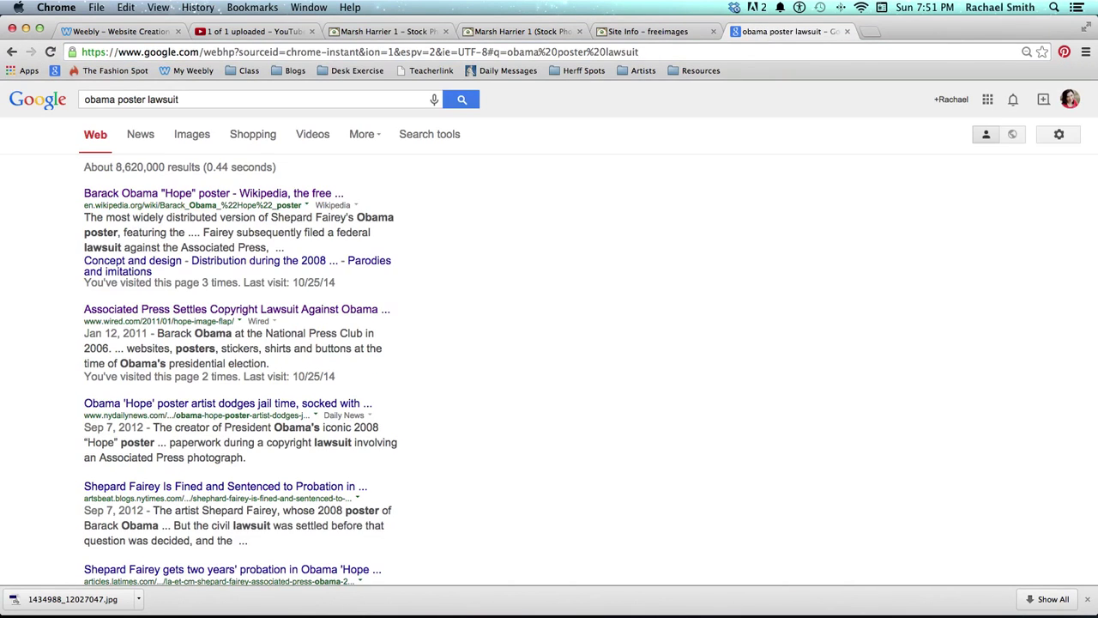
- Show the image results and preview, then close, the HOPE poster image
{"action": "left_click", "coordinate": [173, 139]}
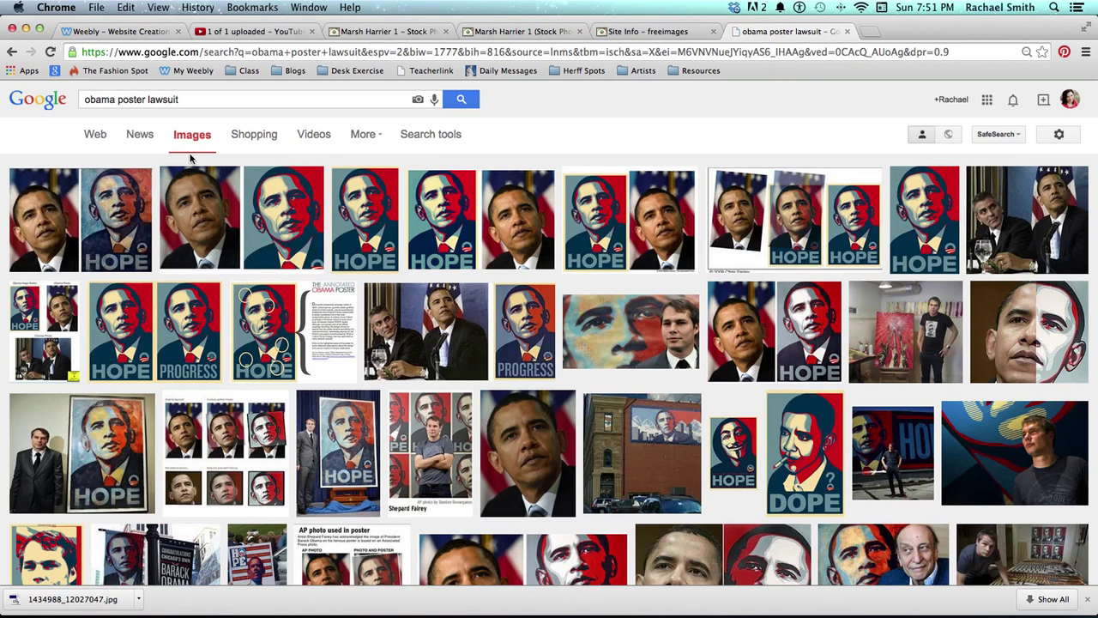
{"action": "left_click", "coordinate": [376, 237]}
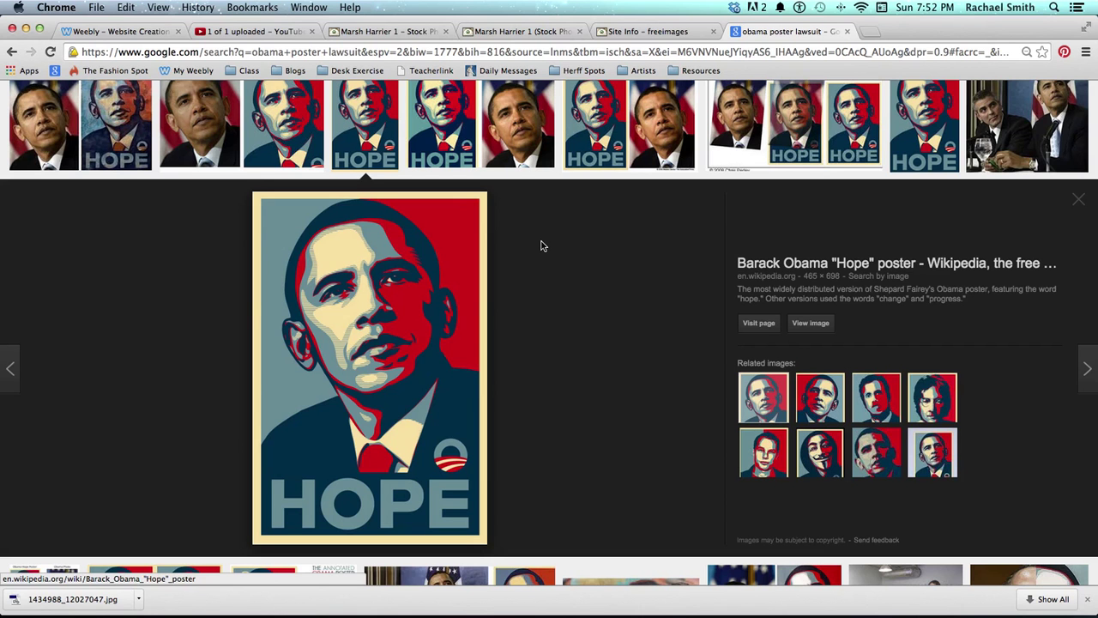
{"action": "left_click", "coordinate": [1074, 205]}
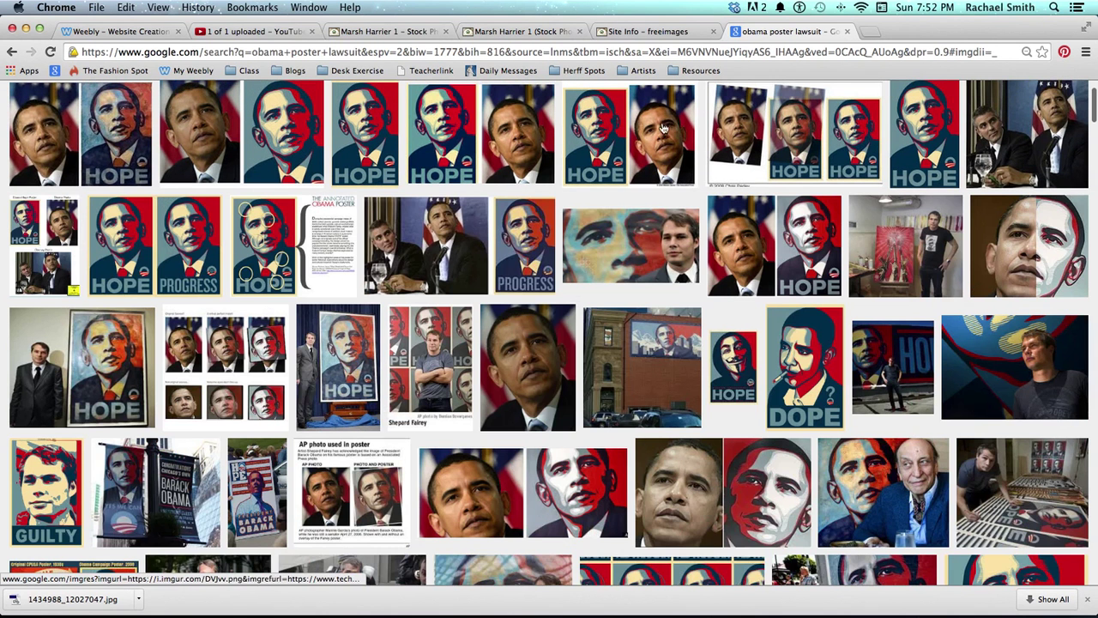
{"action": "scroll", "coordinate": [449, 118], "scroll_direction": "up", "scroll_amount": 2}
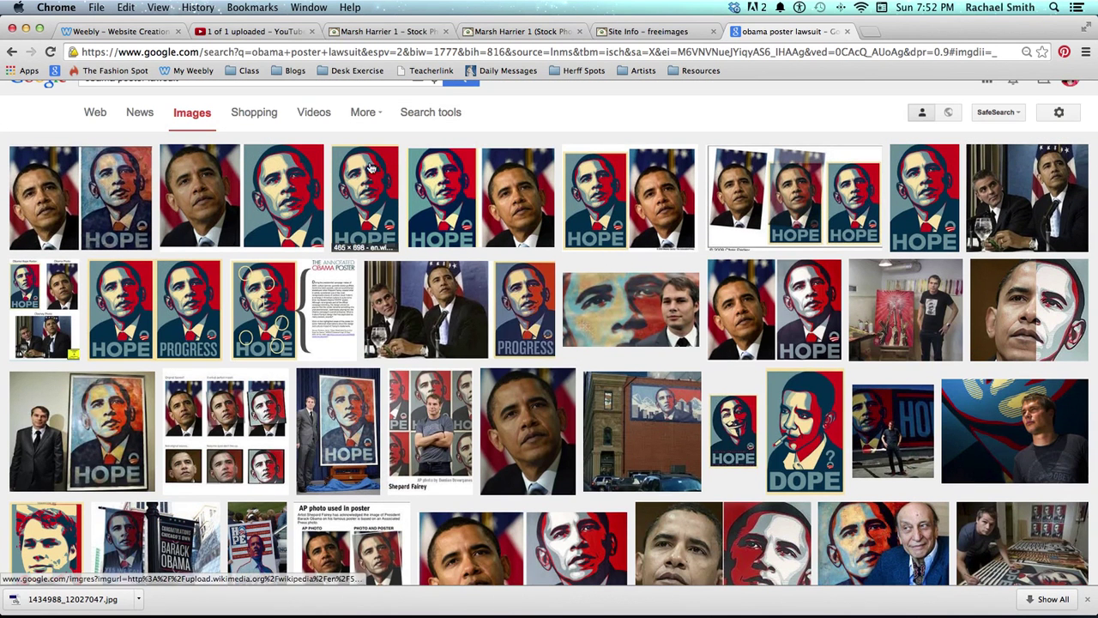
{"action": "key", "text": "super+Tab"}
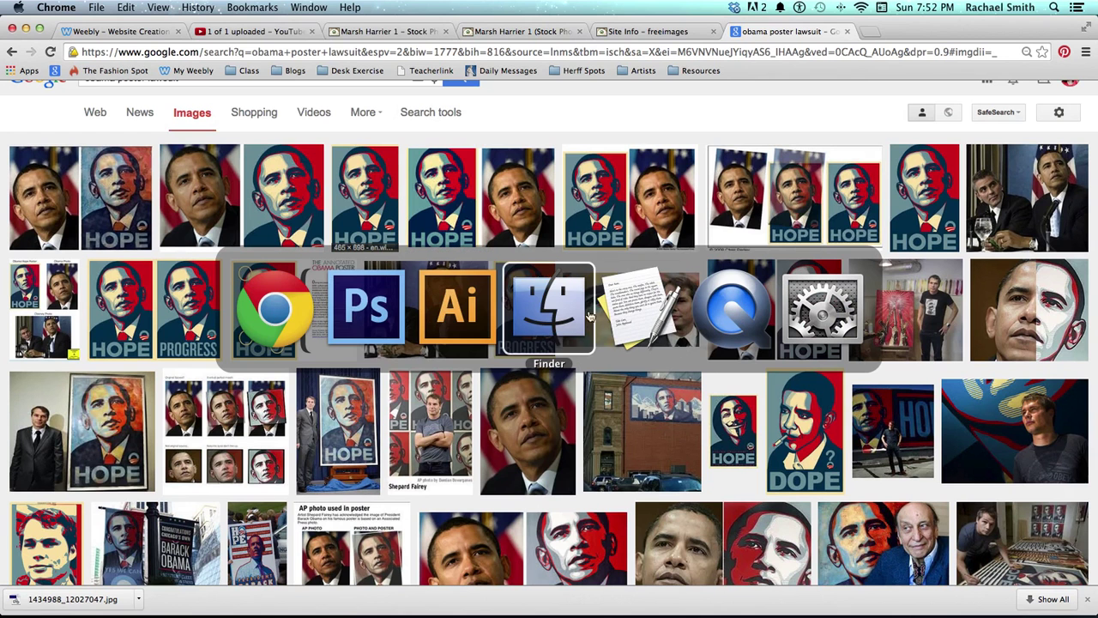
- Switch from the Animals folder to Illustrator and deselect the traced hawk on Untitled-1
{"action": "left_click", "coordinate": [554, 314]}
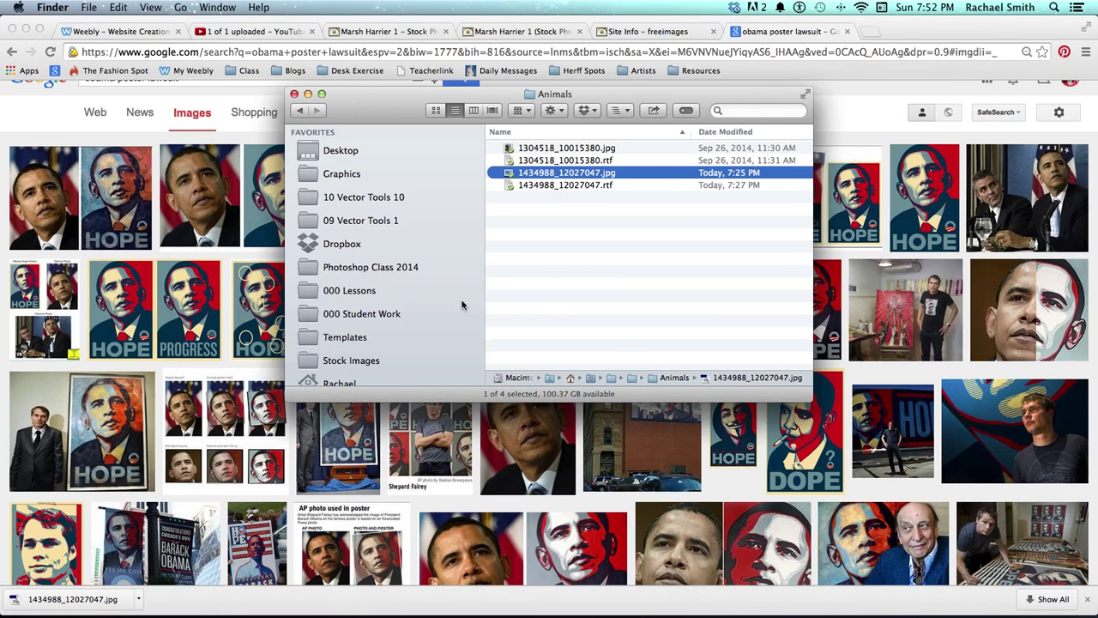
{"action": "key", "text": "super+Tab"}
{"action": "left_click", "coordinate": [549, 309]}
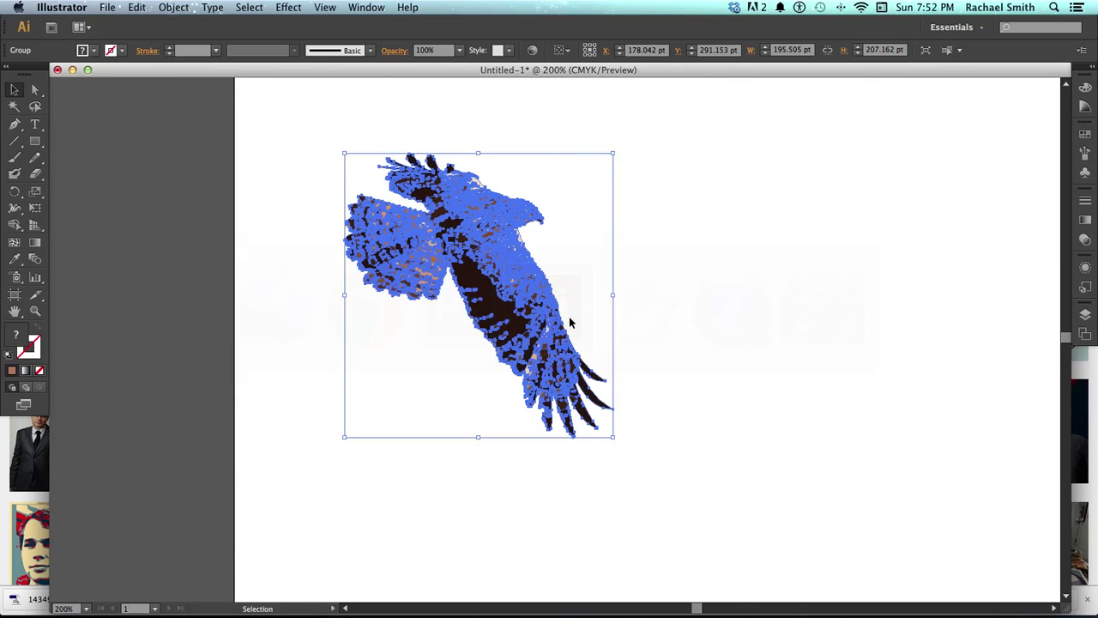
{"action": "left_click", "coordinate": [674, 210]}
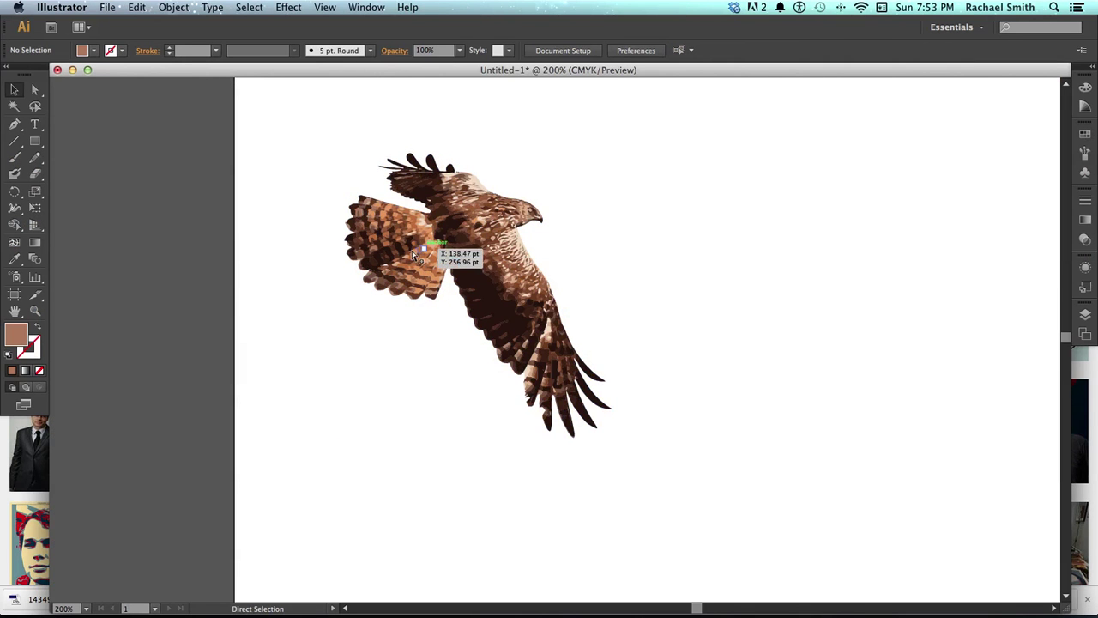